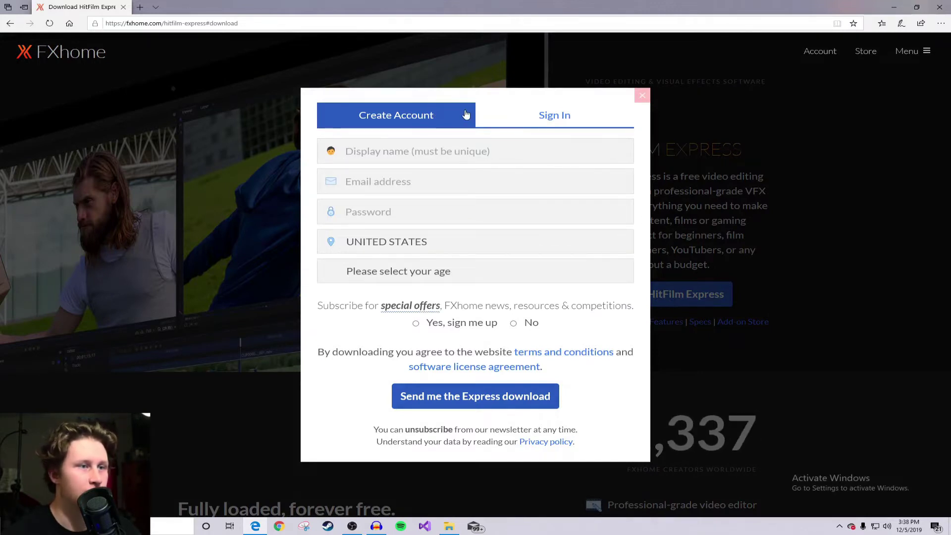
- Sign in to the existing FXhome account, decline special offers, and download the HitFilm Express installer for Windows
{"action": "left_click", "coordinate": [544, 114]}
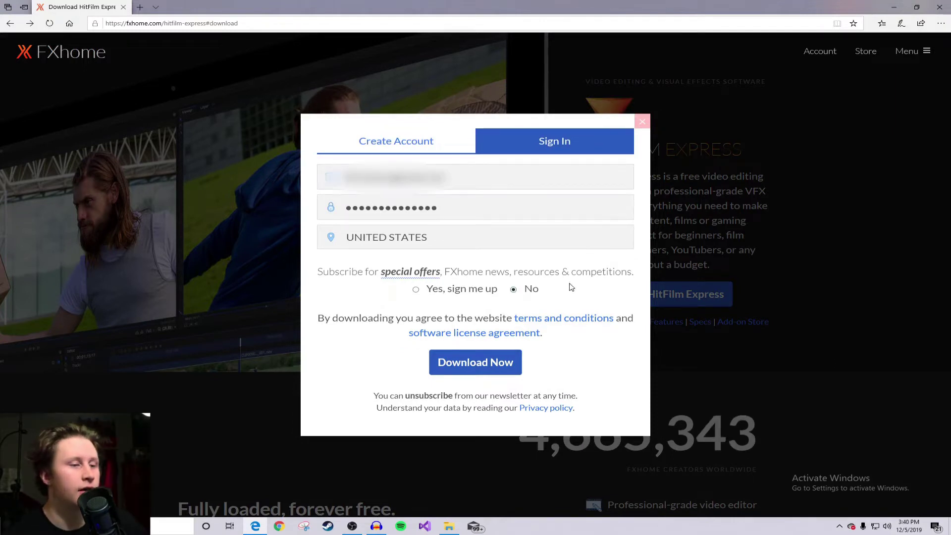
{"action": "left_click", "coordinate": [503, 365]}
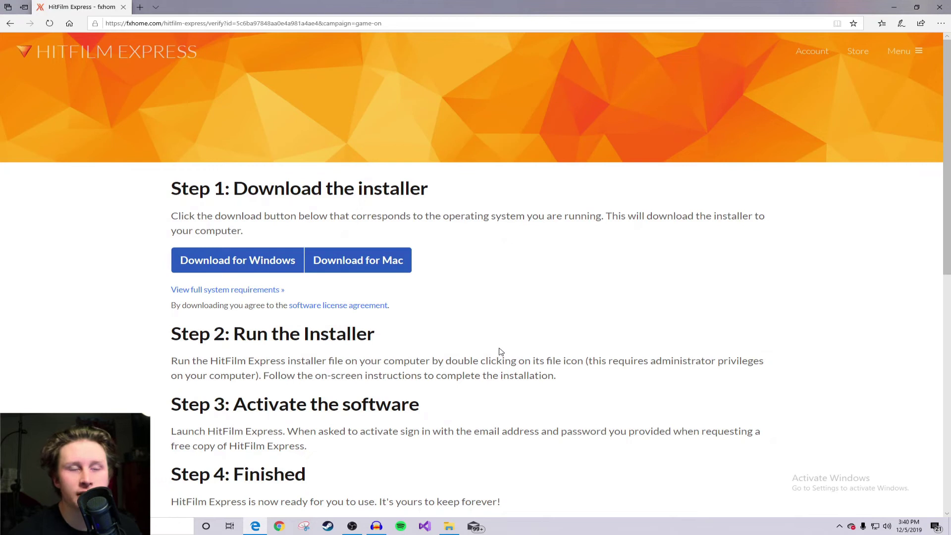
{"action": "scroll", "coordinate": [469, 180], "scroll_direction": "down", "scroll_amount": 6}
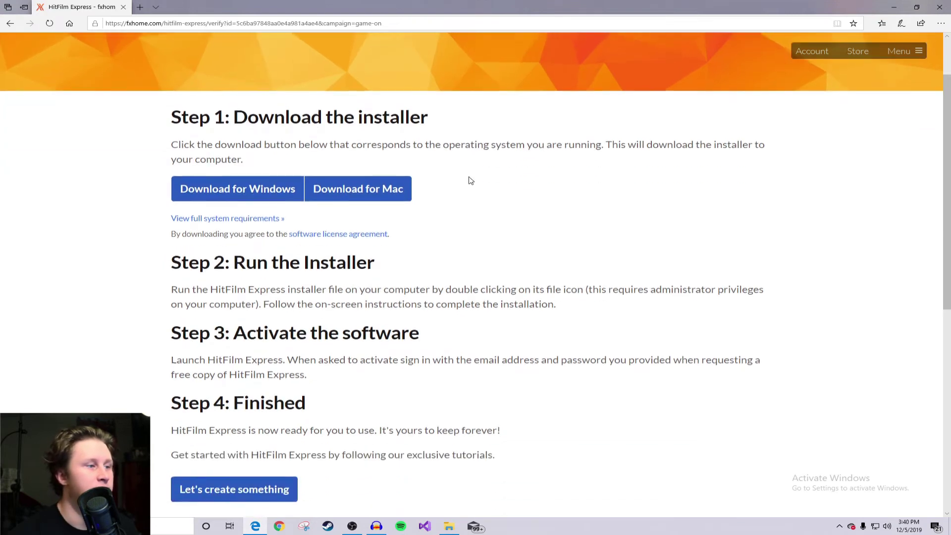
{"action": "scroll", "coordinate": [494, 169], "scroll_direction": "up", "scroll_amount": 4}
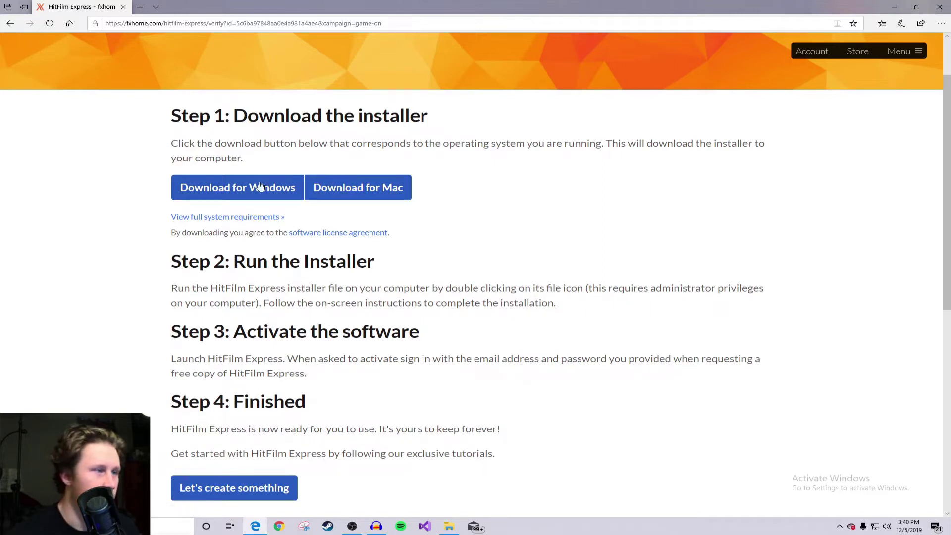
{"action": "left_click", "coordinate": [238, 197]}
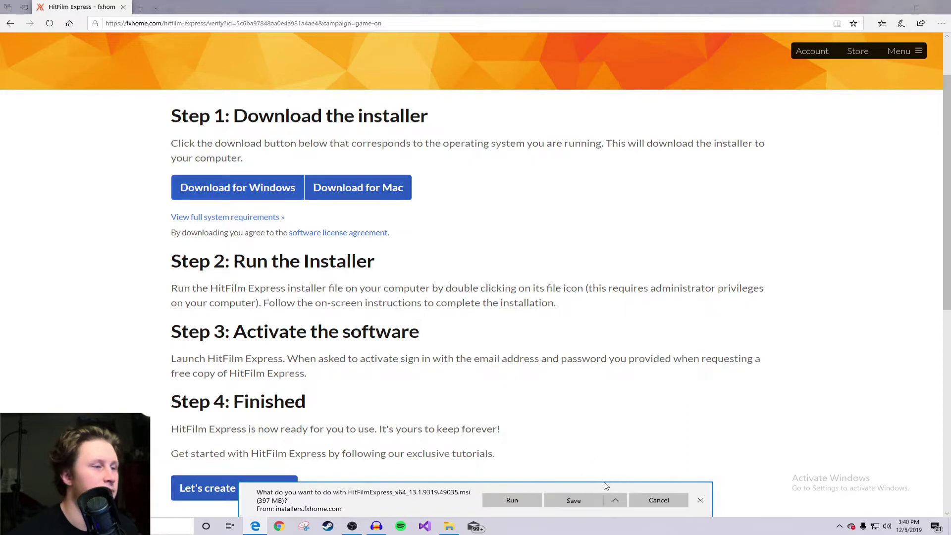
{"action": "left_click", "coordinate": [40, 121]}
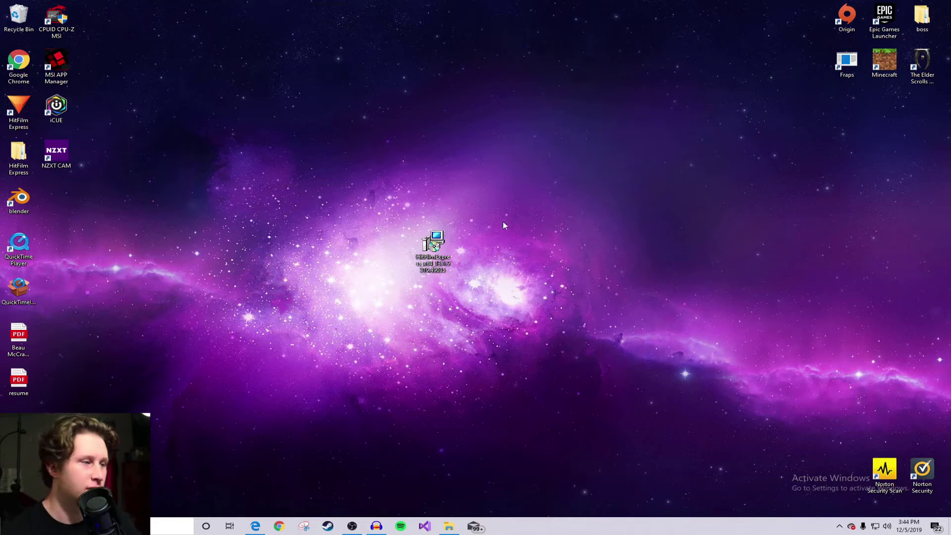
- Run the downloaded installer, accept the license agreement, and install HitFilm Express with the Complete setup type
{"action": "double_click", "coordinate": [433, 242]}
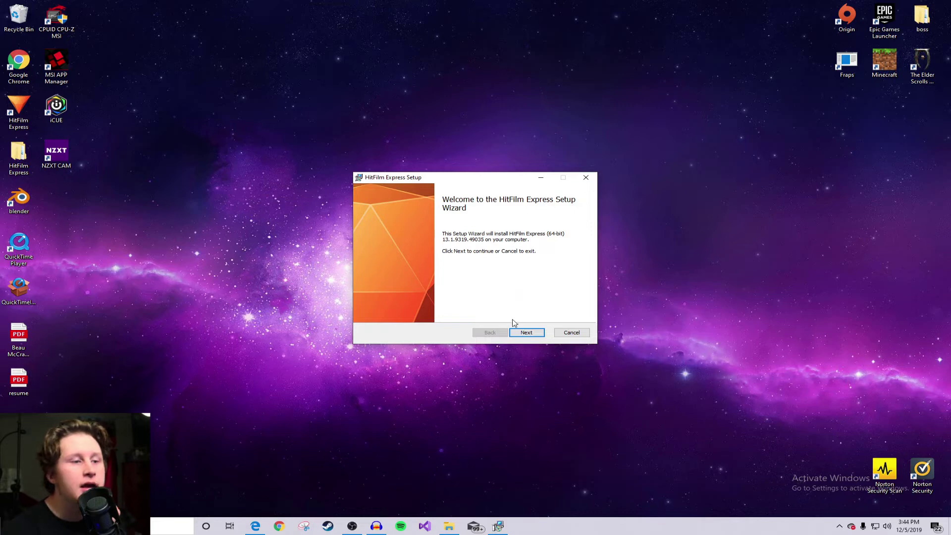
{"action": "left_click", "coordinate": [525, 332]}
{"action": "left_click", "coordinate": [368, 312]}
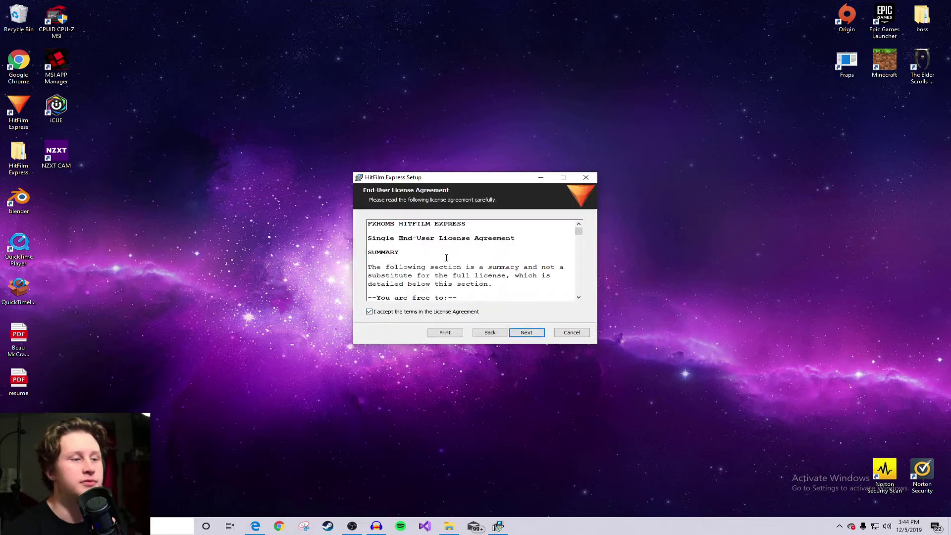
{"action": "scroll", "coordinate": [473, 262], "scroll_direction": "down", "scroll_amount": 1}
{"action": "left_click", "coordinate": [527, 332]}
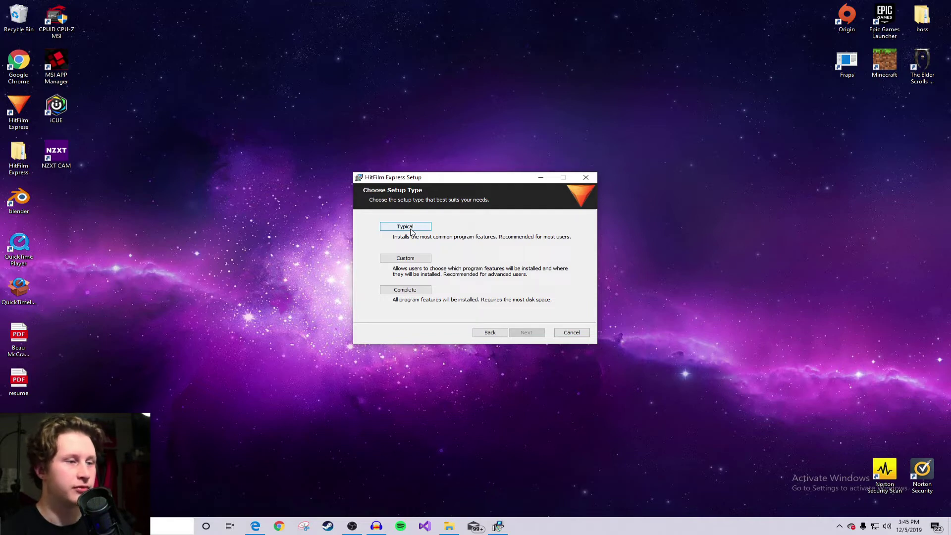
{"action": "left_click", "coordinate": [413, 290]}
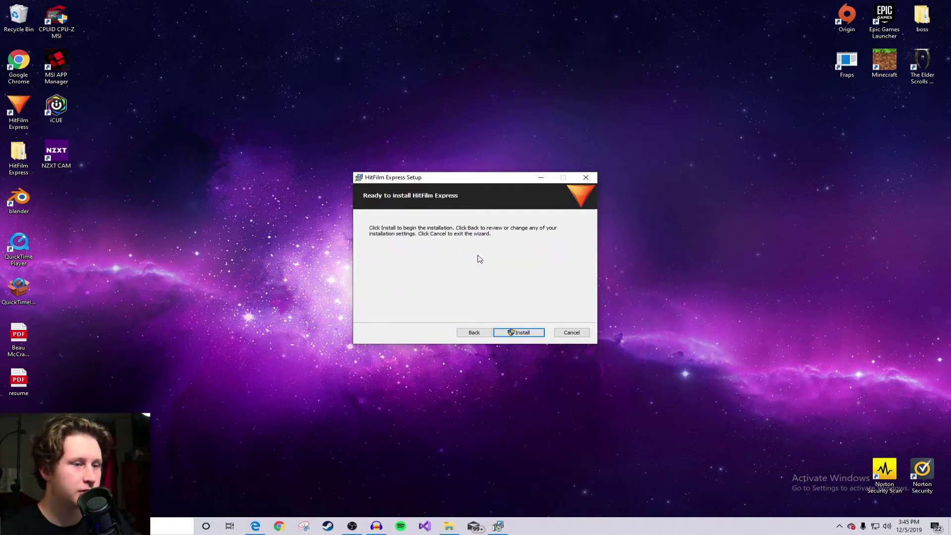
{"action": "left_click", "coordinate": [519, 332]}
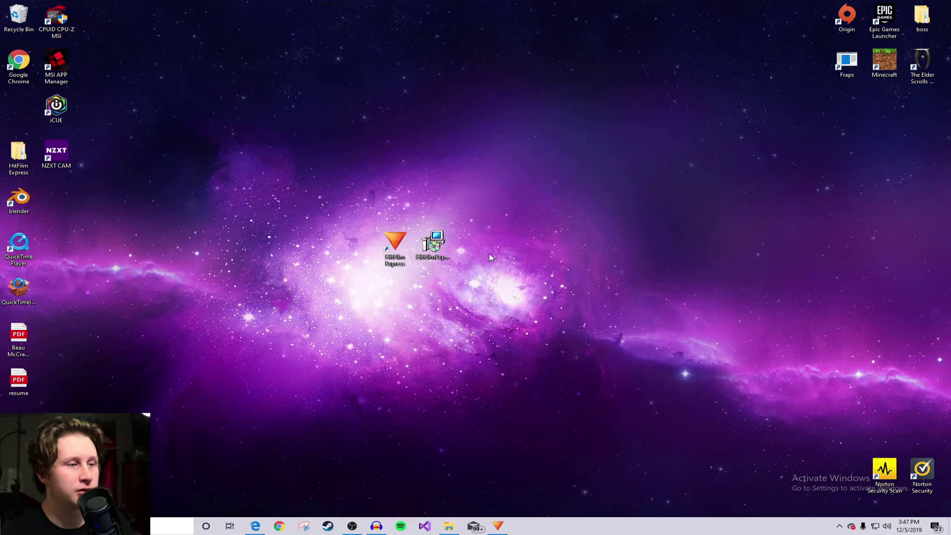
- Switch to HitFilm Express and create a new project with the 1080p Full HD @ 25 fps template and 48000 Hz audio
{"action": "left_click", "coordinate": [497, 526]}
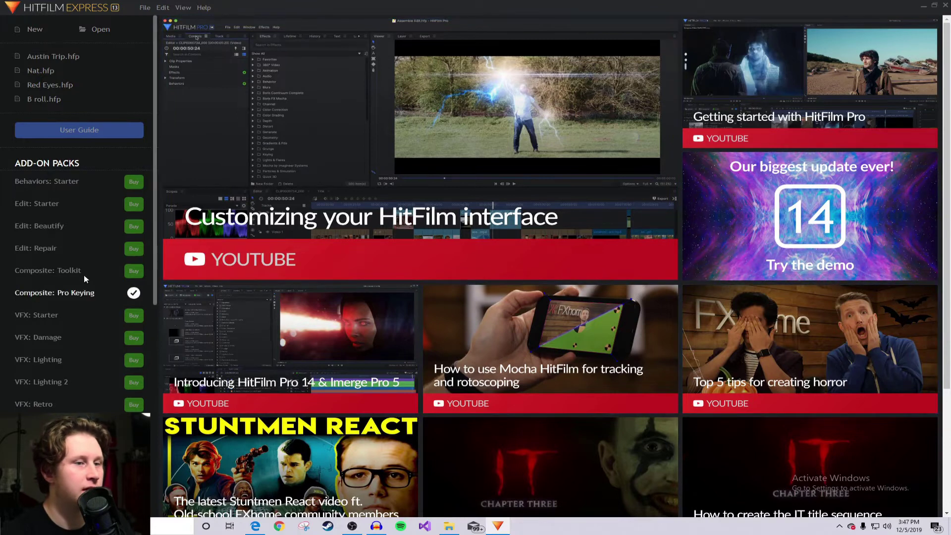
{"action": "scroll", "coordinate": [698, 146], "scroll_direction": "down", "scroll_amount": 3}
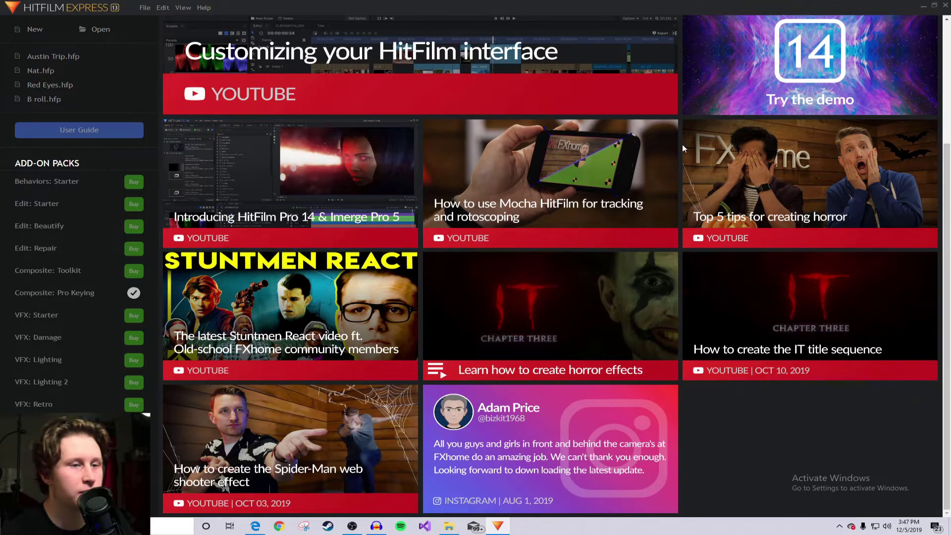
{"action": "scroll", "coordinate": [807, 95], "scroll_direction": "up", "scroll_amount": 3}
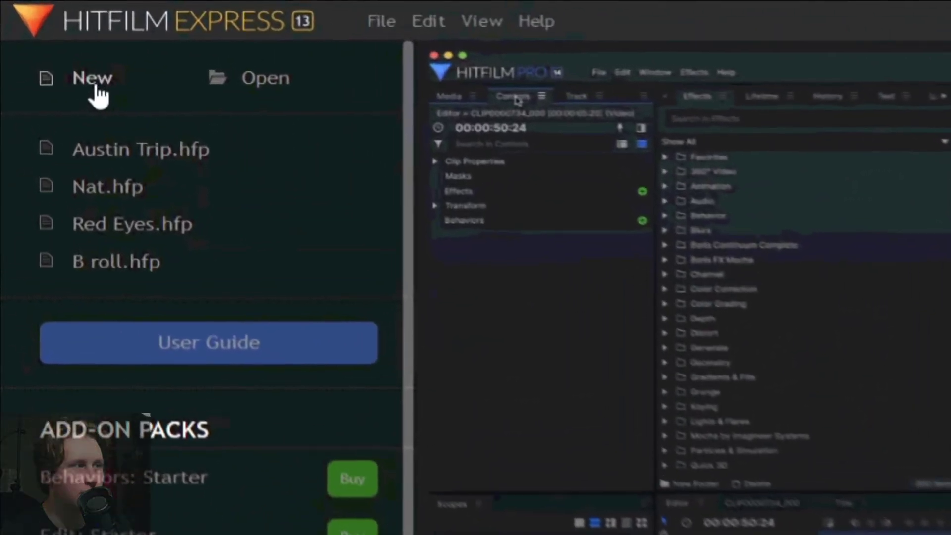
{"action": "left_click", "coordinate": [80, 94]}
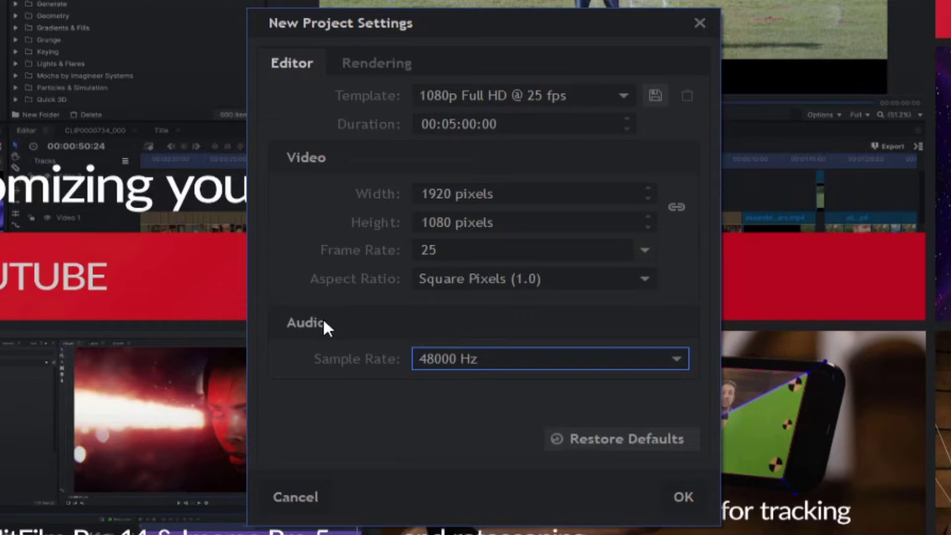
{"action": "left_click", "coordinate": [538, 358]}
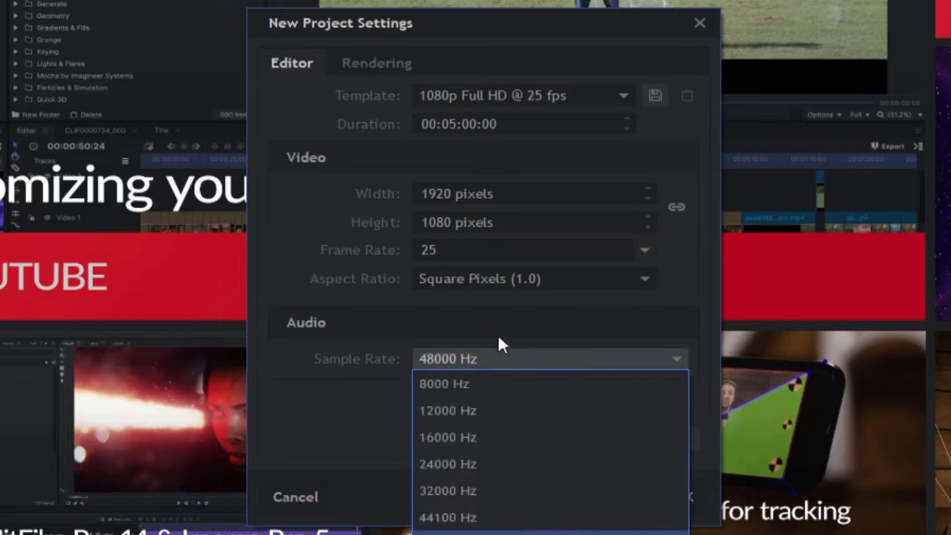
{"action": "left_click", "coordinate": [372, 366]}
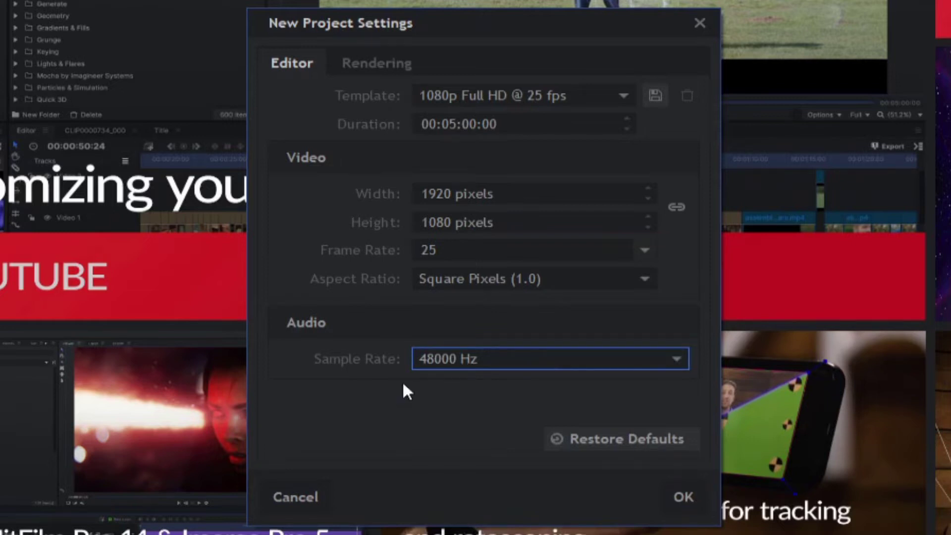
{"action": "left_click", "coordinate": [694, 482]}
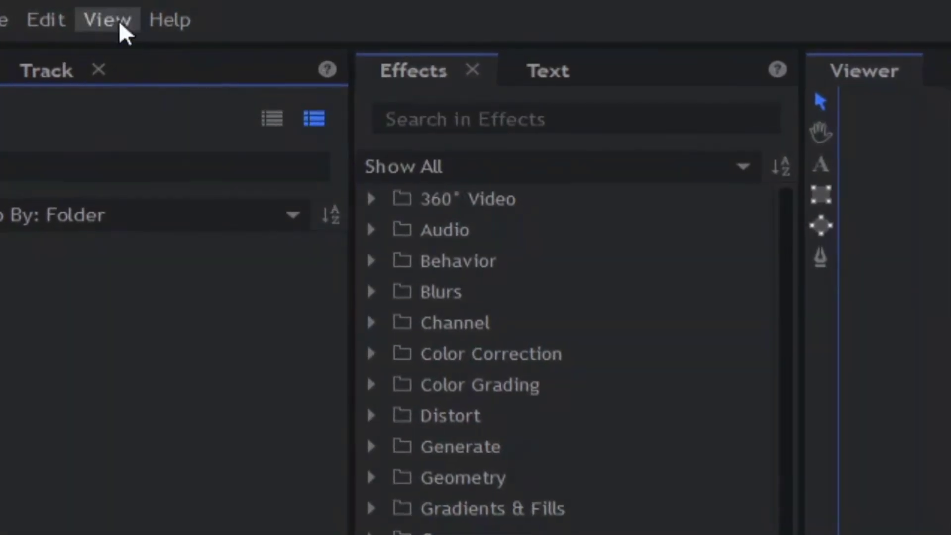
- Switch the layout to the Compositing workspace
{"action": "left_click", "coordinate": [120, 23]}
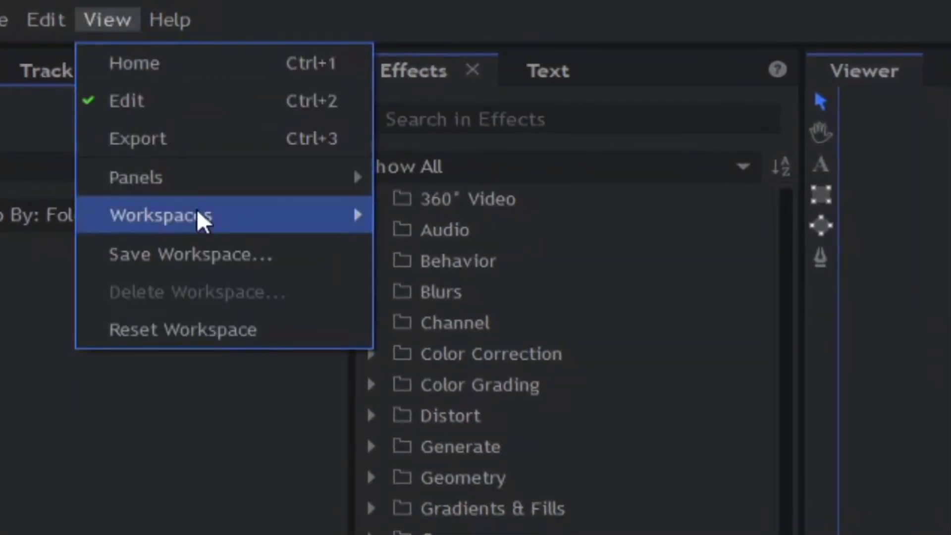
{"action": "mouse_move", "coordinate": [198, 211]}
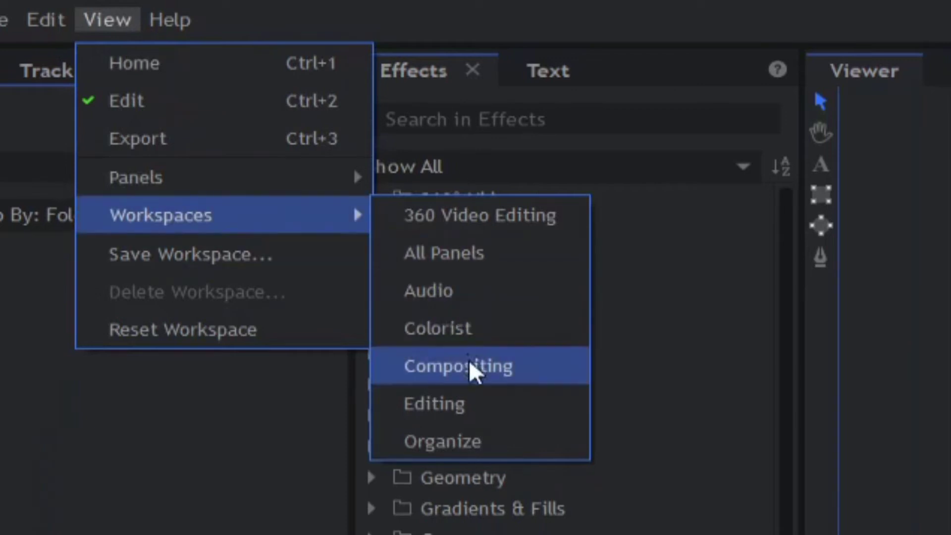
{"action": "left_click", "coordinate": [471, 371]}
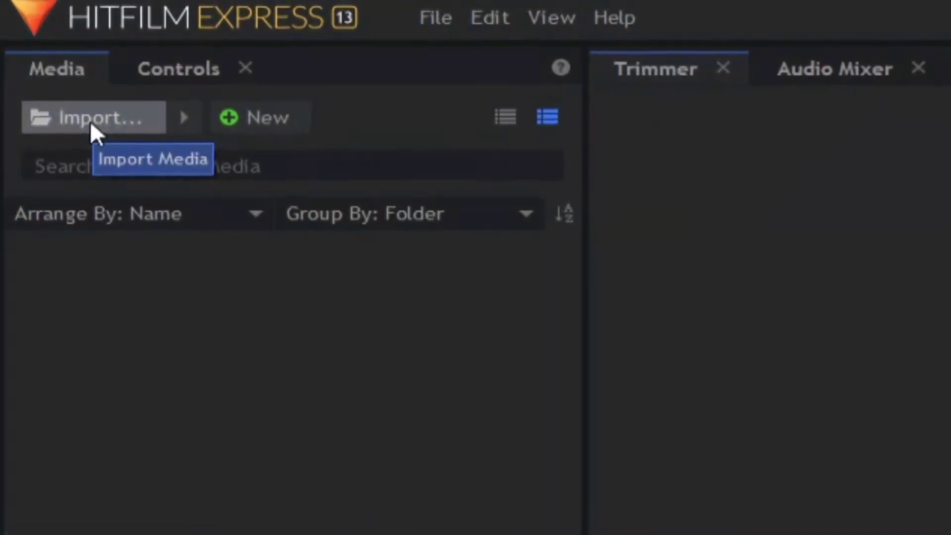
- Import all six MVI video clips, MVI_4377 through MVI_4428, from the Hitfilm video folder into the project
{"action": "left_click", "coordinate": [90, 120]}
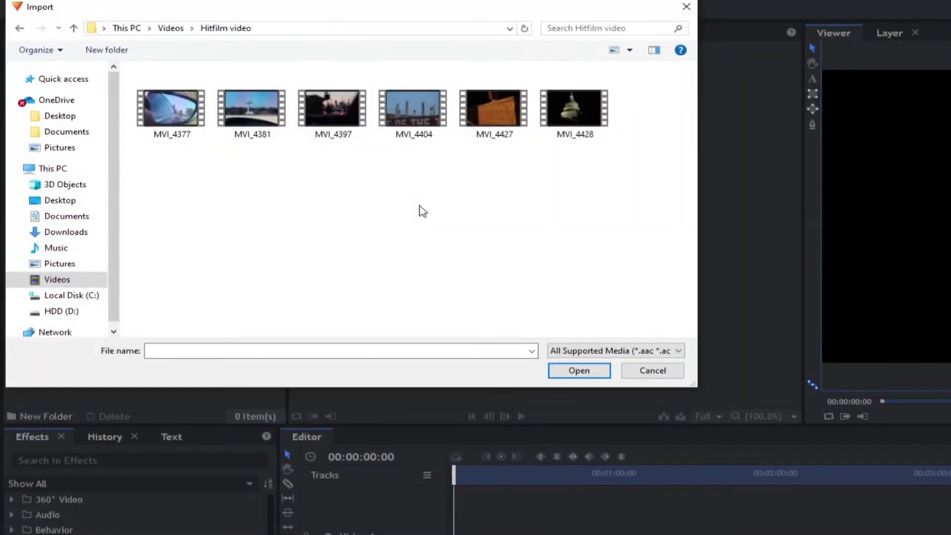
{"action": "left_click_drag", "start_coordinate": [152, 148], "coordinate": [582, 105]}
{"action": "left_click", "coordinate": [579, 370]}
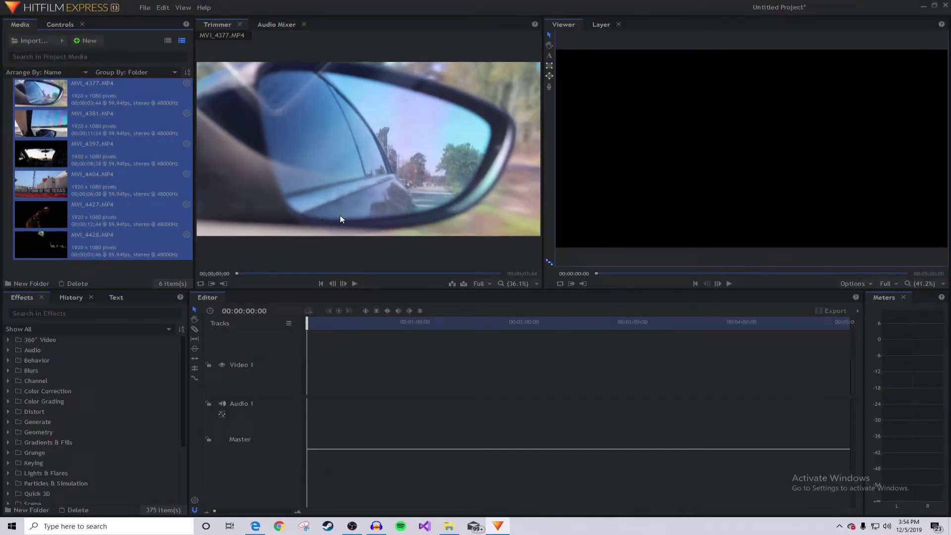
- Preview several imported clips one after another in the Trimmer, including MVI_4377, MVI_4397 and MVI_4404
{"action": "left_click", "coordinate": [121, 97]}
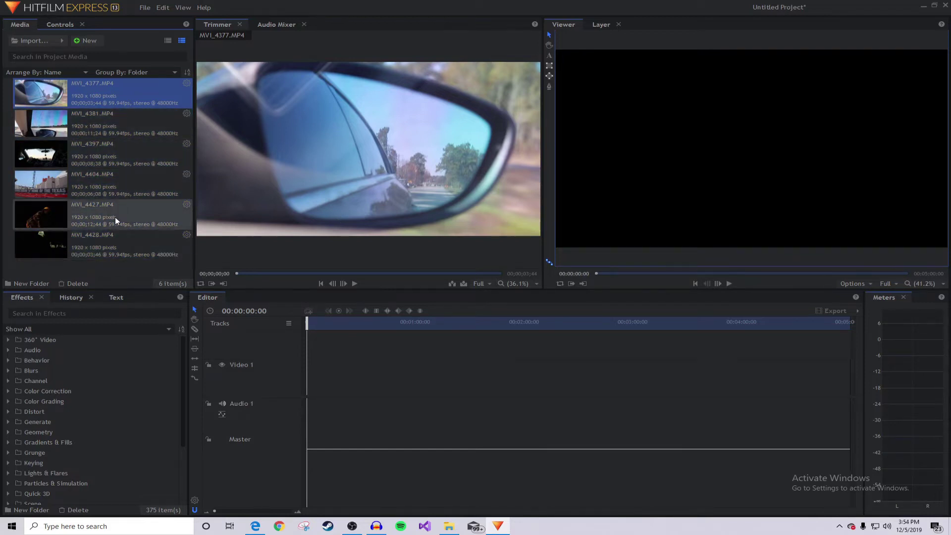
{"action": "left_click", "coordinate": [107, 147]}
{"action": "left_click", "coordinate": [106, 99]}
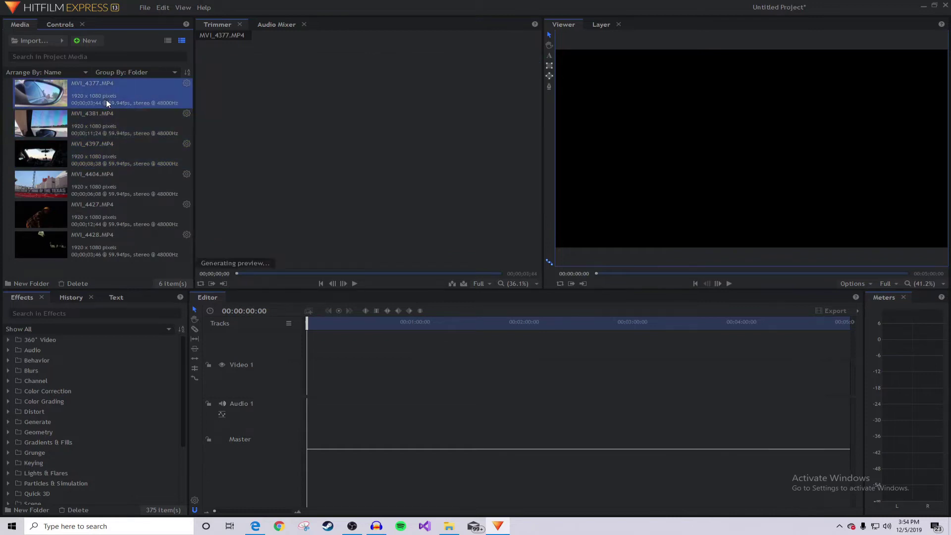
{"action": "left_click", "coordinate": [106, 120]}
{"action": "left_click", "coordinate": [123, 163]}
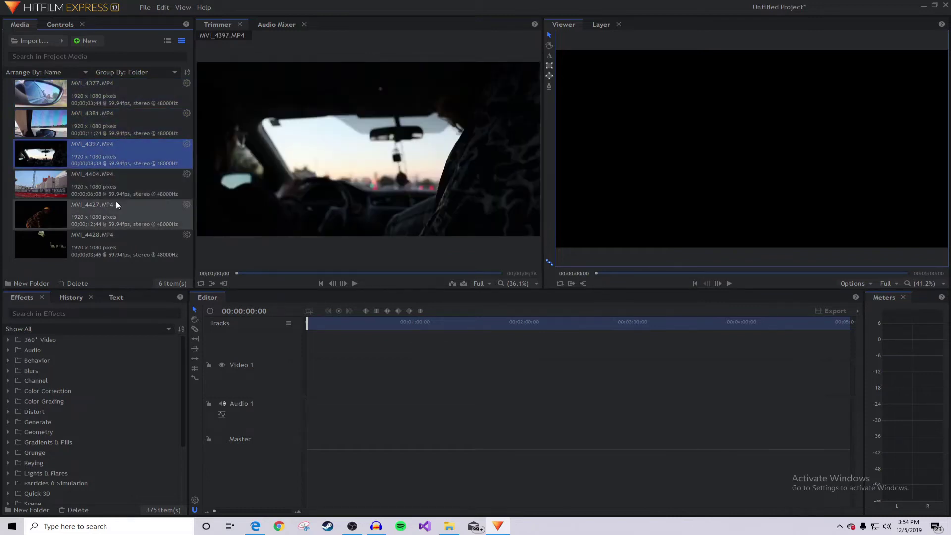
{"action": "left_click", "coordinate": [112, 192]}
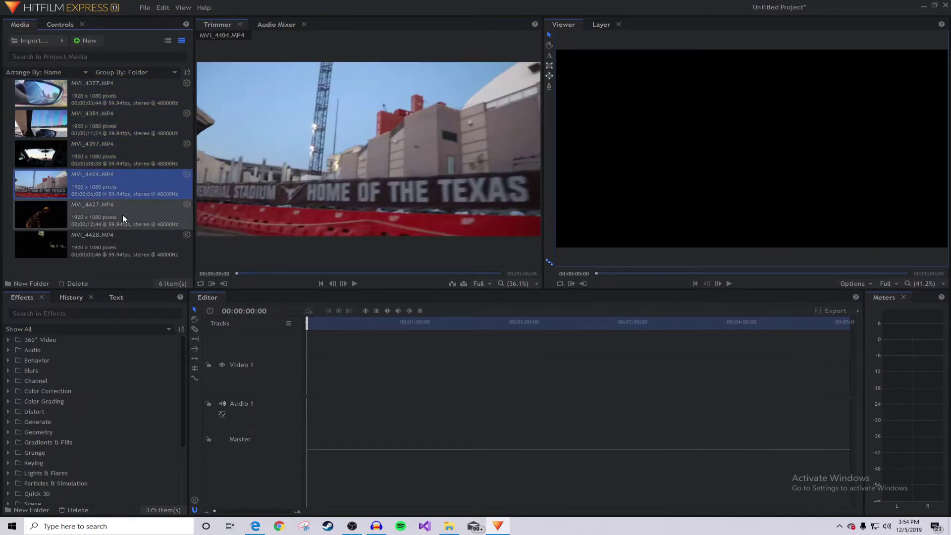
{"action": "left_click", "coordinate": [106, 120]}
- Play MVI_4377.MP4 in the Trimmer, scrub through it, and return the playhead to its start
{"action": "left_click", "coordinate": [114, 90]}
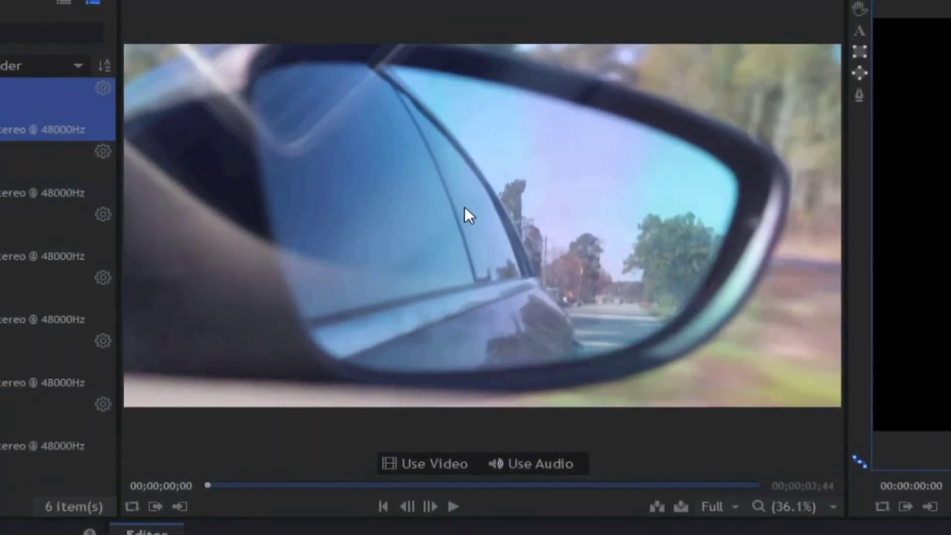
{"action": "key", "text": "space"}
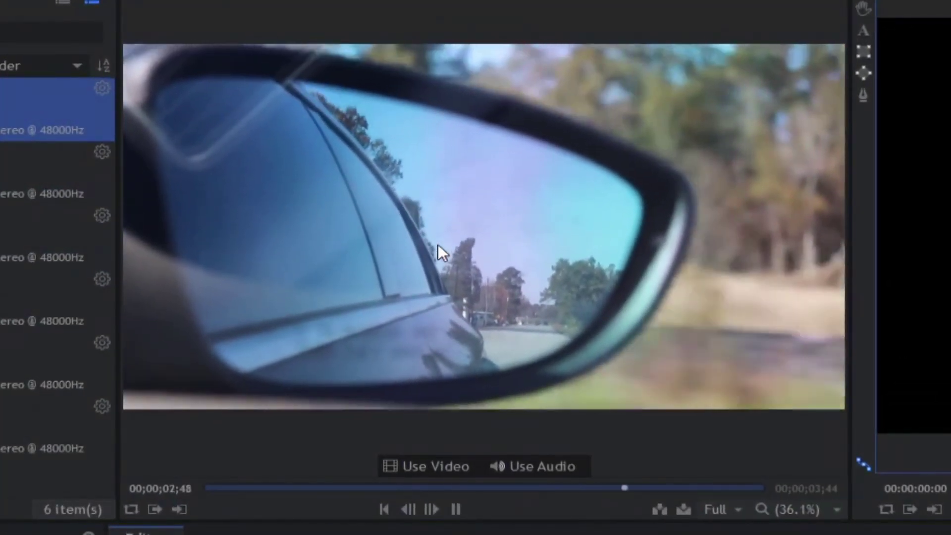
{"action": "left_click", "coordinate": [331, 488]}
{"action": "left_click_drag", "start_coordinate": [329, 491], "coordinate": [597, 489]}
{"action": "left_click_drag", "start_coordinate": [609, 527], "coordinate": [206, 495]}
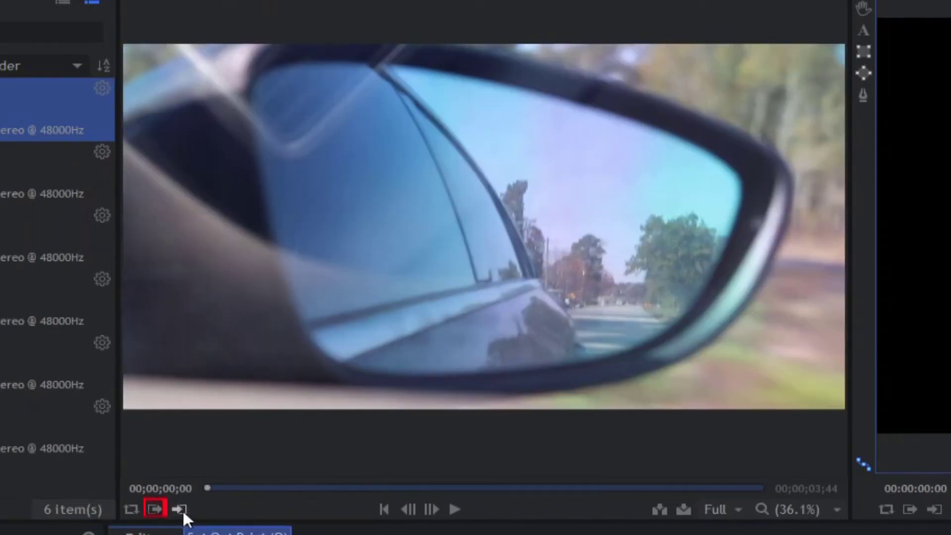
- Play and pause the mirror clip in the Trimmer, and step through it frame by frame forward and backward
{"action": "left_click", "coordinate": [451, 510]}
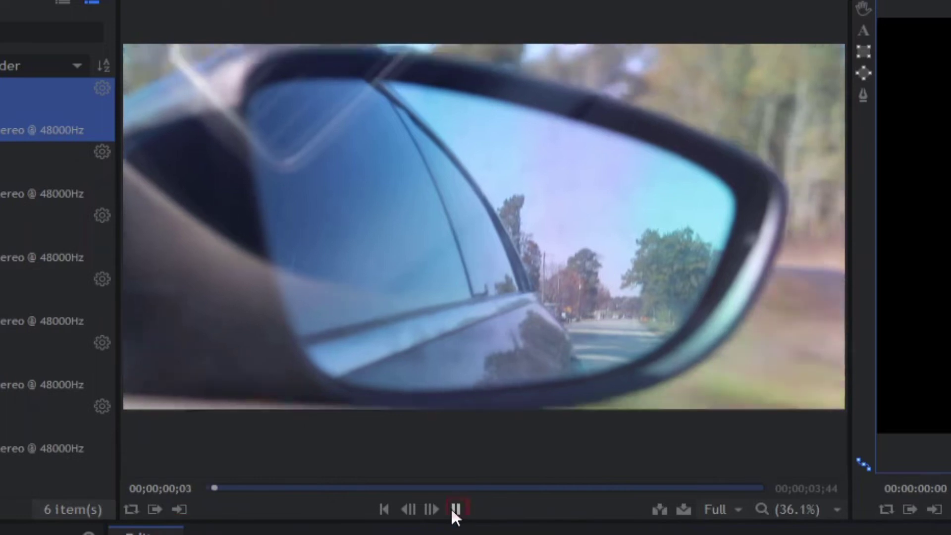
{"action": "left_click", "coordinate": [450, 507]}
{"action": "left_click", "coordinate": [422, 510]}
{"action": "left_click", "coordinate": [423, 510]}
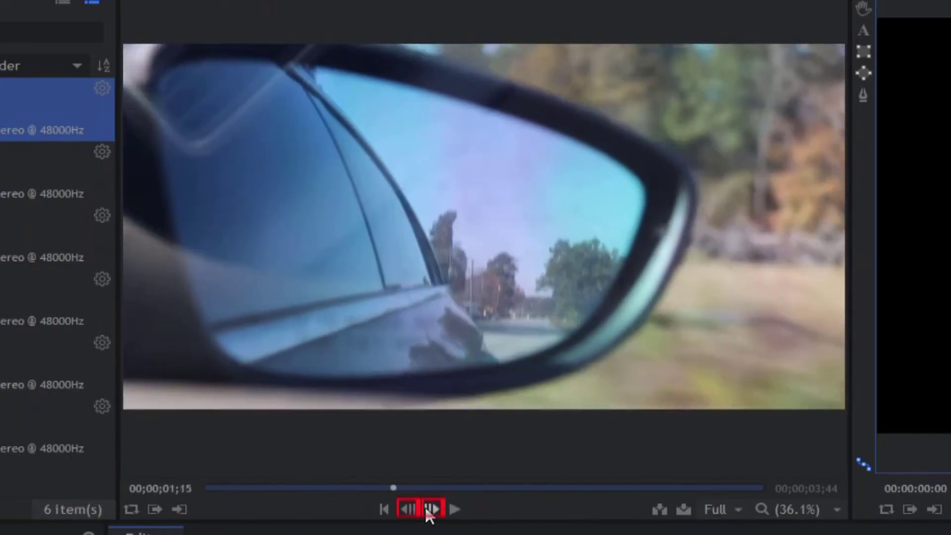
{"action": "left_click", "coordinate": [425, 511]}
{"action": "left_click", "coordinate": [425, 510]}
{"action": "left_click", "coordinate": [426, 511]}
{"action": "left_click", "coordinate": [415, 515]}
{"action": "left_click", "coordinate": [416, 515]}
{"action": "left_click", "coordinate": [417, 514]}
{"action": "left_click", "coordinate": [417, 514]}
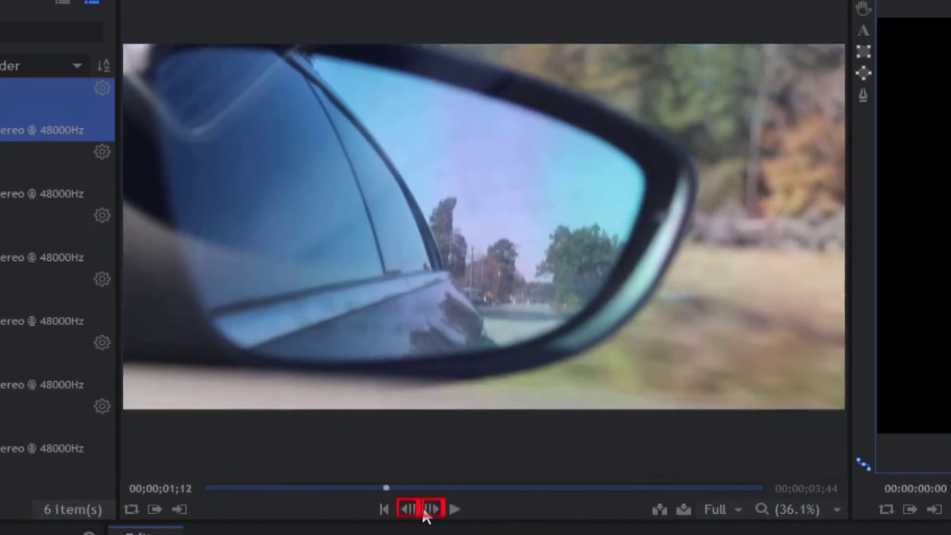
{"action": "left_click", "coordinate": [429, 515]}
{"action": "left_click", "coordinate": [432, 515]}
{"action": "left_click", "coordinate": [433, 515]}
{"action": "left_click", "coordinate": [435, 515]}
- Review the Trimmer's playback resolution and Playback Quality options without changing the current settings
{"action": "left_click", "coordinate": [718, 509]}
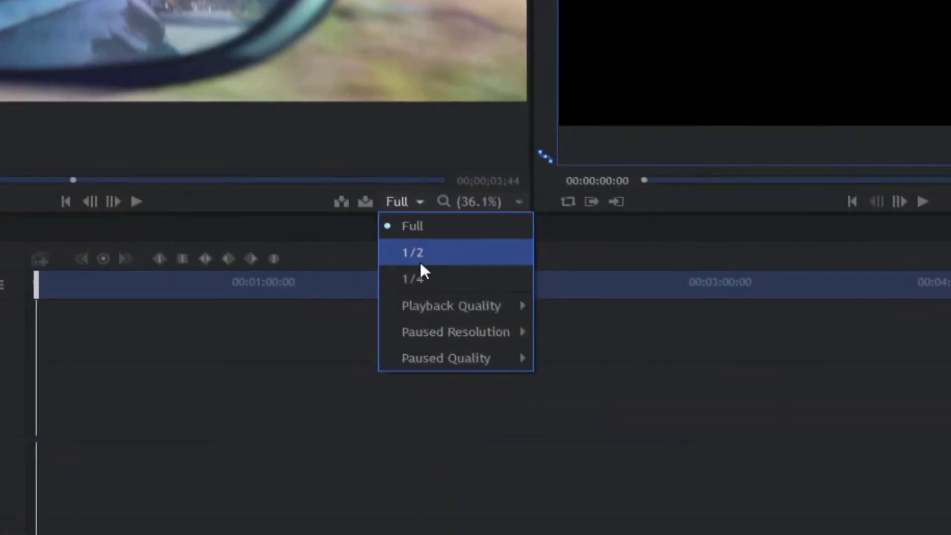
{"action": "left_click", "coordinate": [420, 279]}
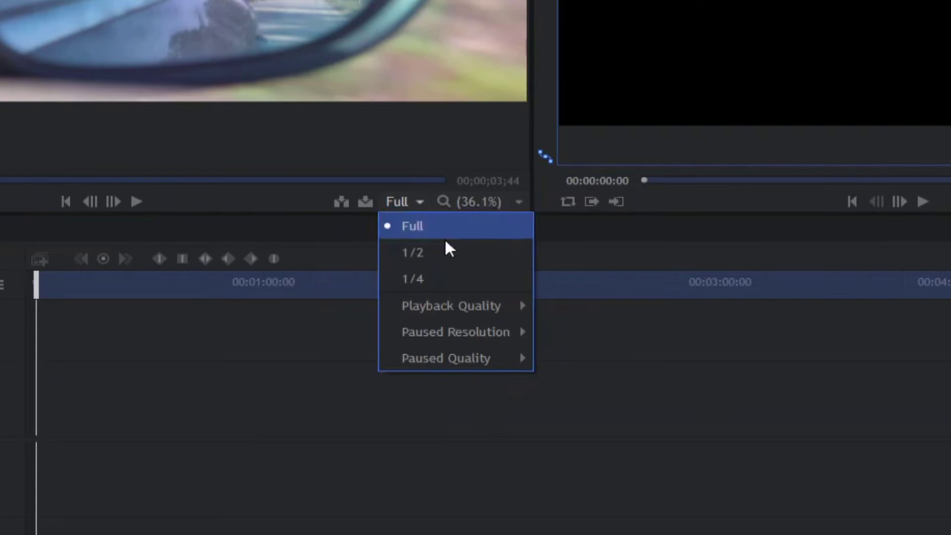
{"action": "mouse_move", "coordinate": [469, 296]}
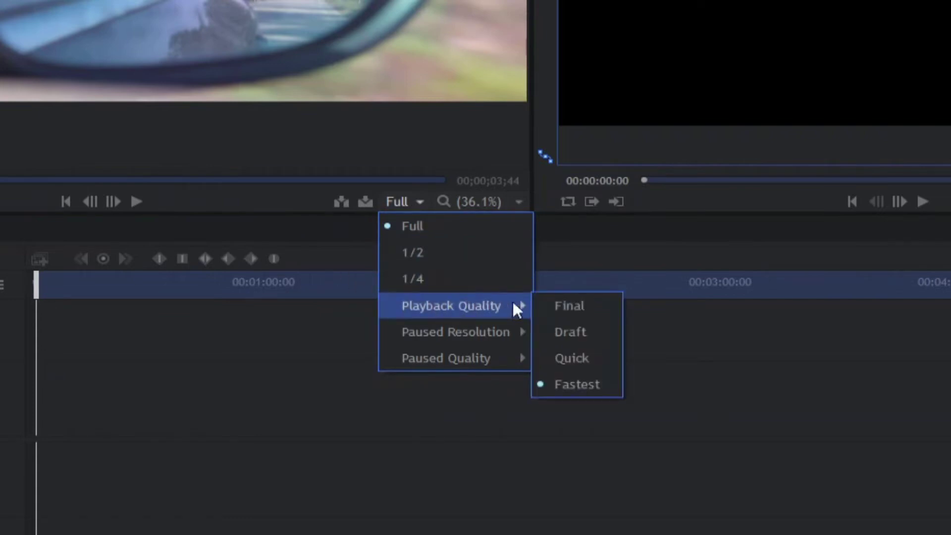
{"action": "left_click", "coordinate": [602, 379]}
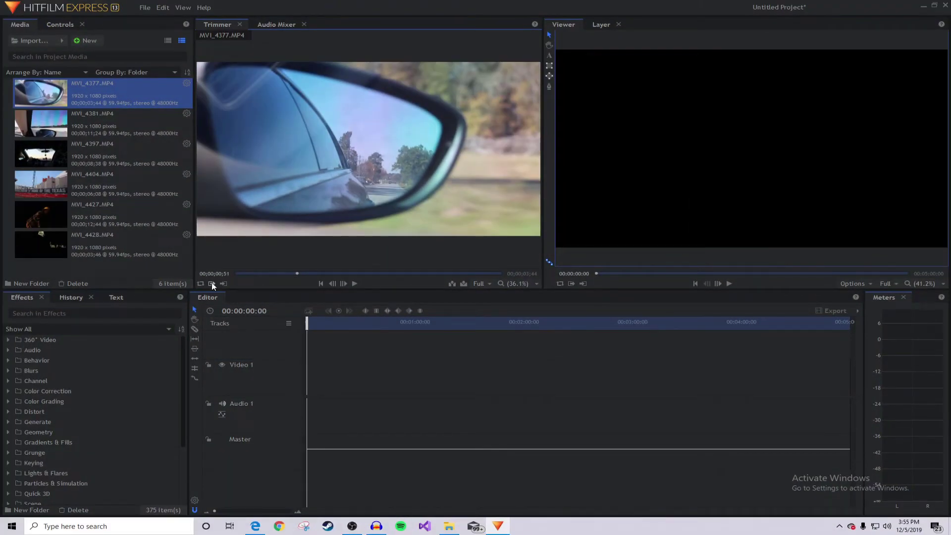
- Trim MVI_4377.MP4 to 00;00;00;51–00;00;01;50 and place it at the timeline's start, matching the Editor sequence settings to the clip
{"action": "left_click_drag", "start_coordinate": [299, 272], "coordinate": [367, 284]}
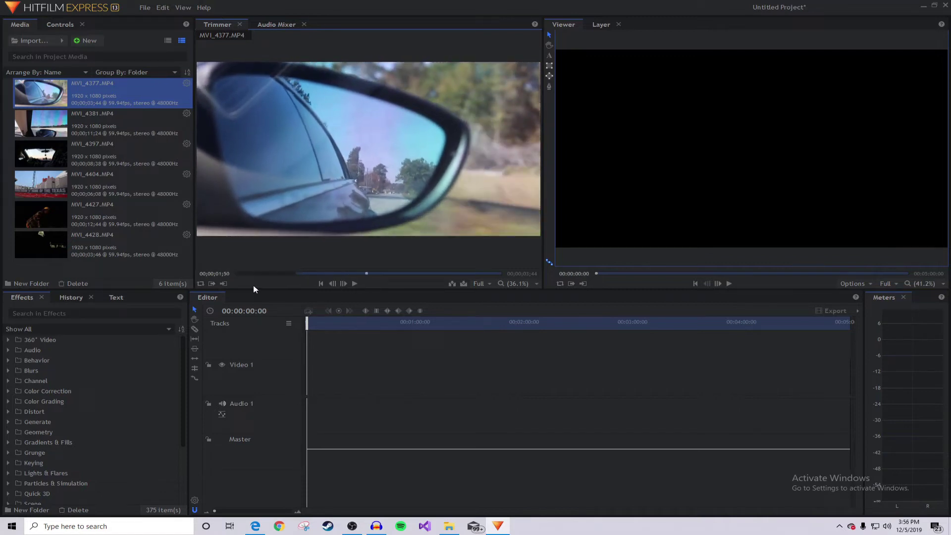
{"action": "mouse_move", "coordinate": [350, 193]}
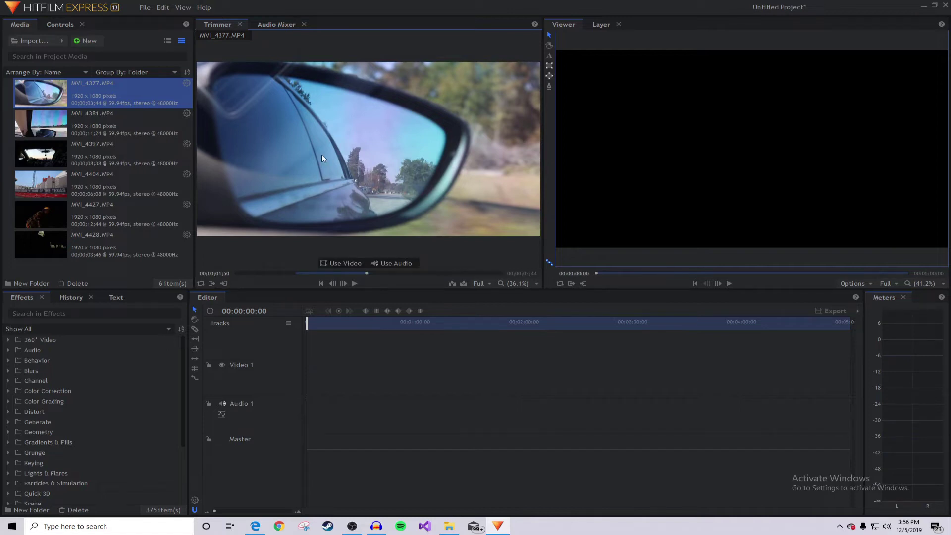
{"action": "left_click_drag", "start_coordinate": [322, 154], "coordinate": [313, 396]}
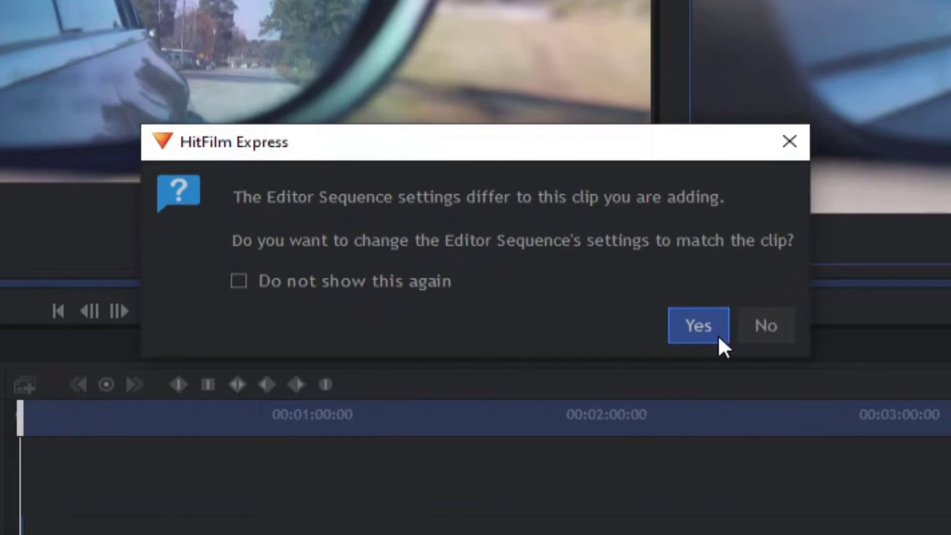
{"action": "left_click", "coordinate": [766, 326]}
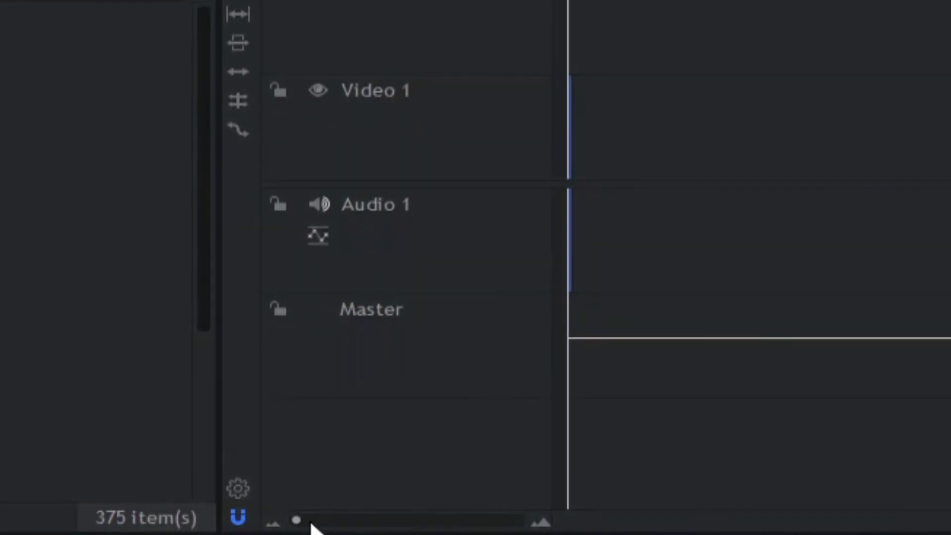
- Scrub through the MVI_4377.MP4 clip on the timeline and return the playhead to the start
{"action": "left_click", "coordinate": [220, 511]}
{"action": "left_click_drag", "start_coordinate": [311, 523], "coordinate": [357, 523]}
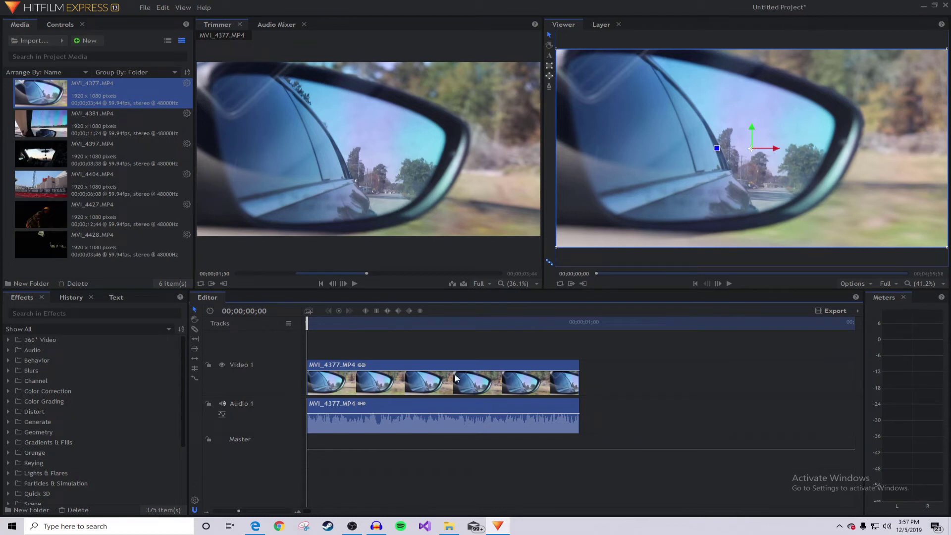
{"action": "left_click_drag", "start_coordinate": [310, 327], "coordinate": [533, 331]}
{"action": "key", "text": "Home"}
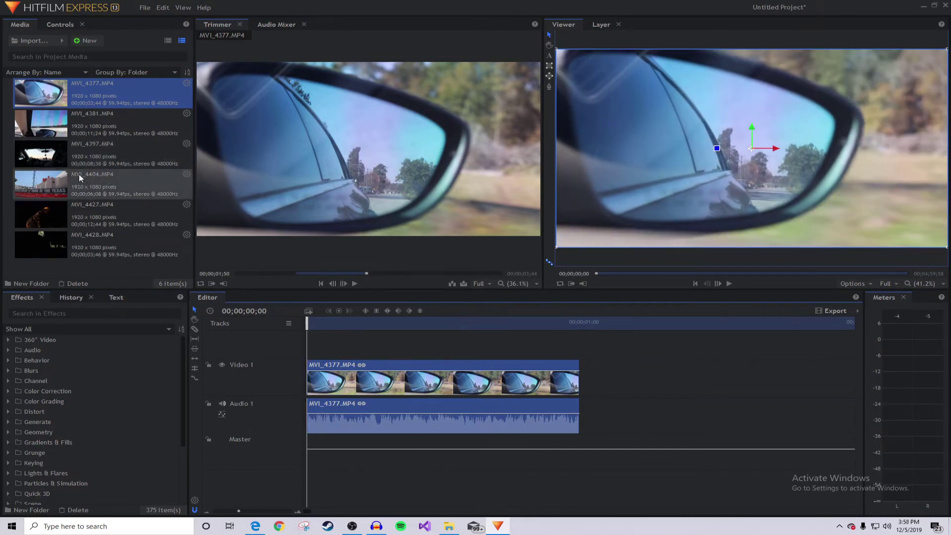
- Trim MVI_4397.MP4 from In Point 00;00;05;45 to Out Point 00;00;06;30 and place it directly after MVI_4377.MP4 on the timeline
{"action": "left_click", "coordinate": [67, 155]}
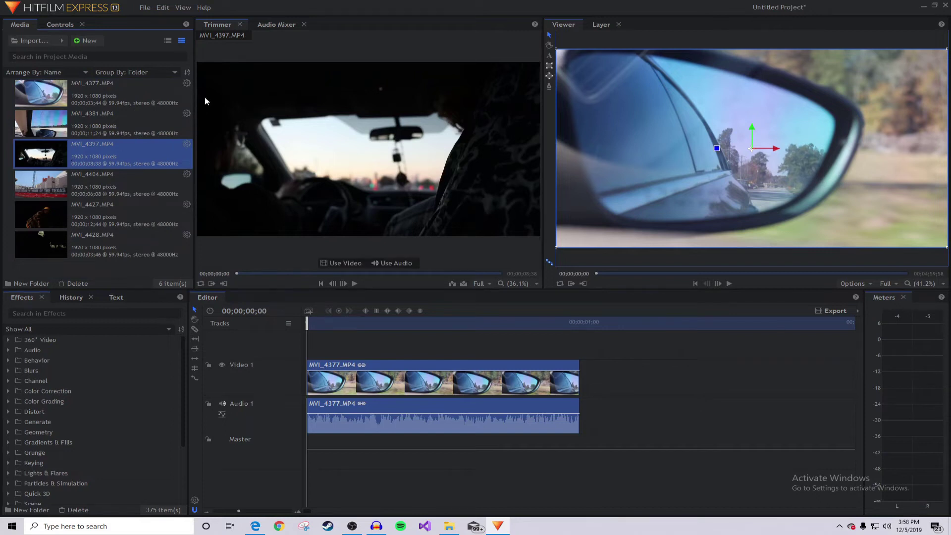
{"action": "left_click", "coordinate": [245, 274]}
{"action": "left_click_drag", "start_coordinate": [245, 274], "coordinate": [414, 276]}
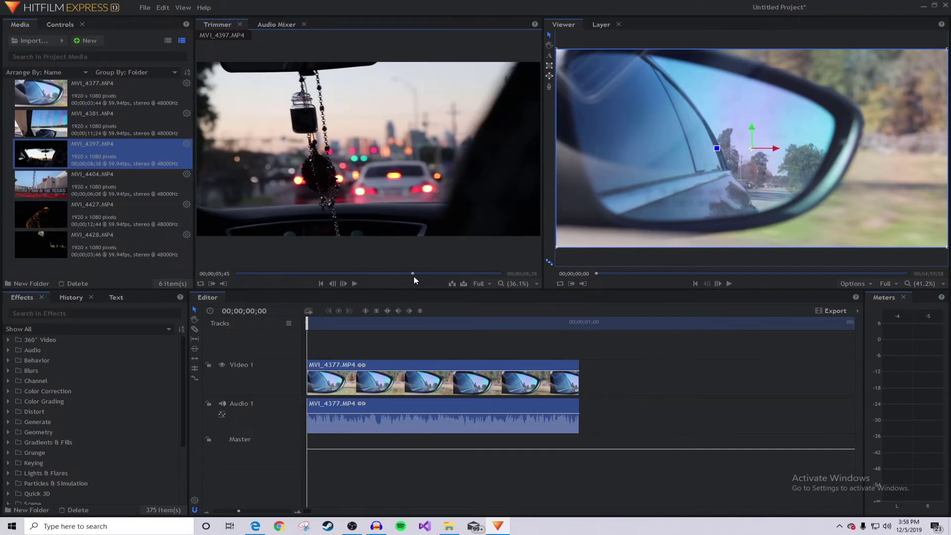
{"action": "left_click", "coordinate": [210, 283]}
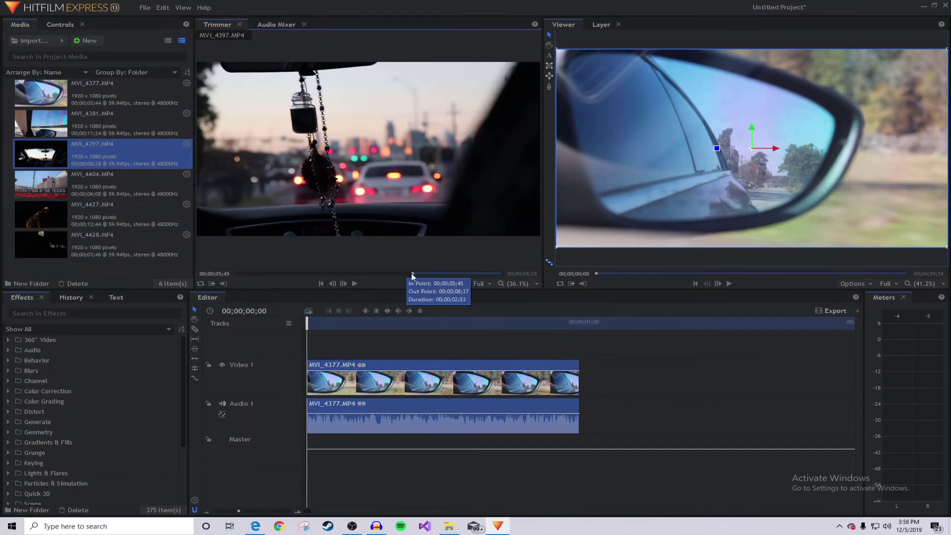
{"action": "mouse_move", "coordinate": [414, 275]}
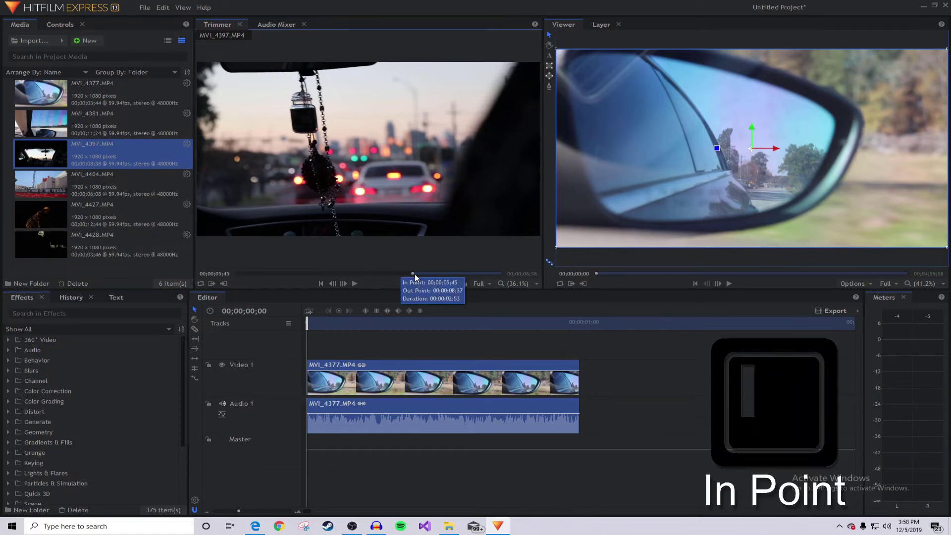
{"action": "left_click_drag", "start_coordinate": [415, 274], "coordinate": [436, 272]}
{"action": "key", "text": "o"}
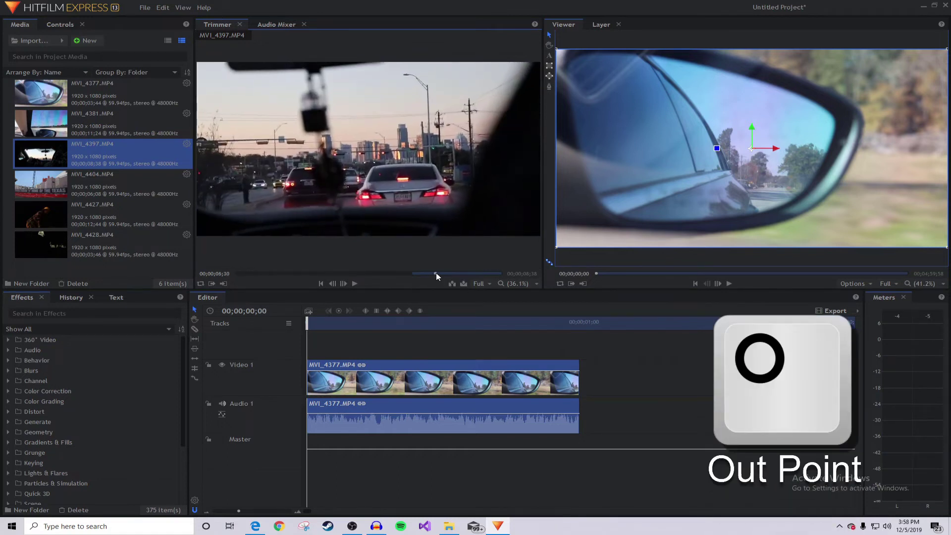
{"action": "mouse_move", "coordinate": [398, 137]}
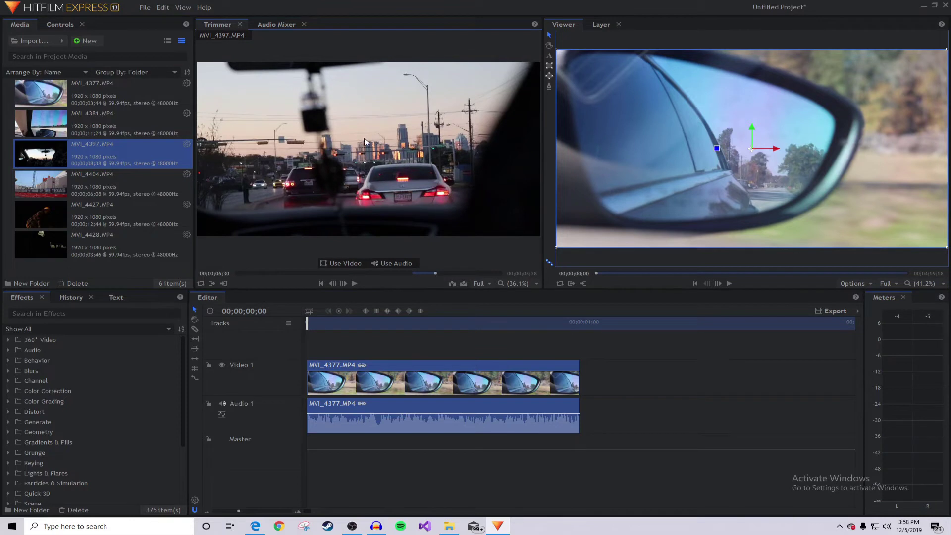
{"action": "left_click_drag", "start_coordinate": [332, 137], "coordinate": [579, 381]}
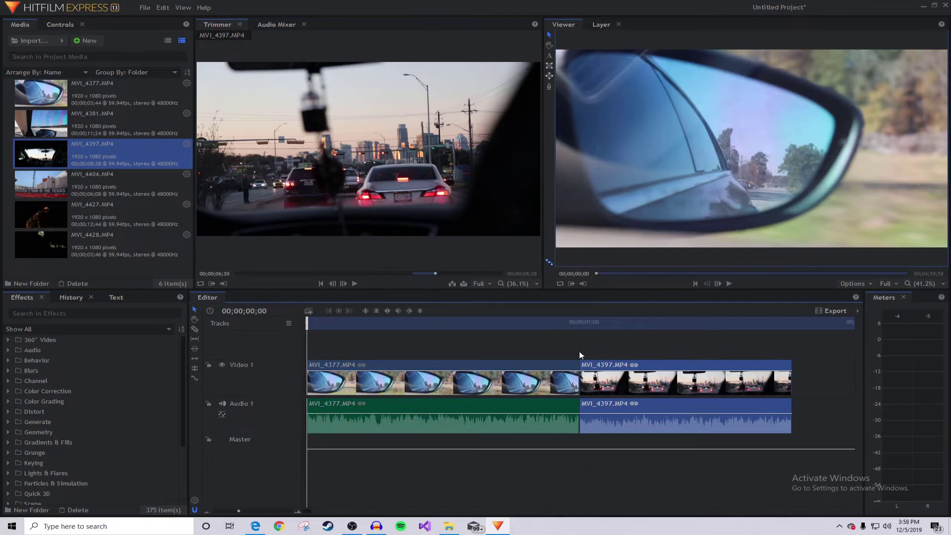
- Play the two-clip timeline and move the playhead back into the first clip
{"action": "left_click_drag", "start_coordinate": [498, 322], "coordinate": [474, 329]}
{"action": "key", "text": "space"}
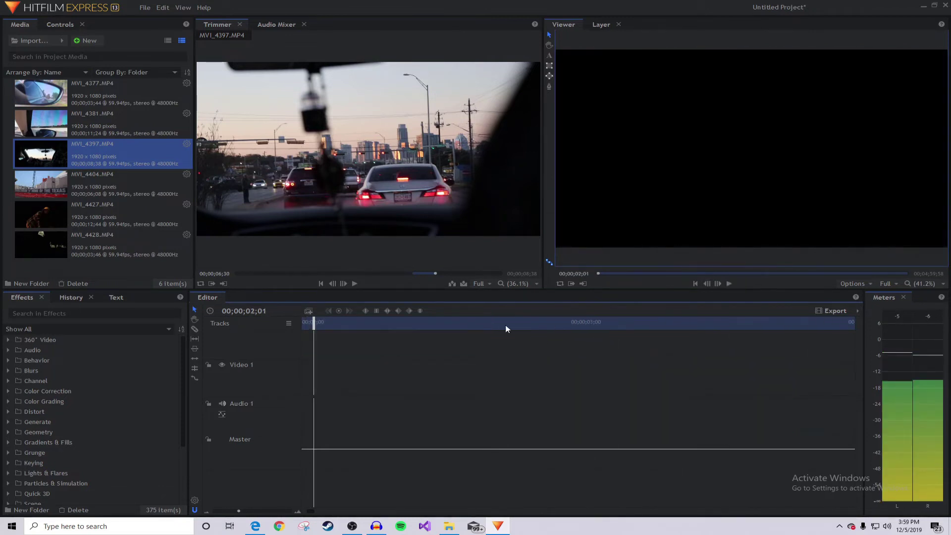
{"action": "left_click_drag", "start_coordinate": [325, 323], "coordinate": [393, 329]}
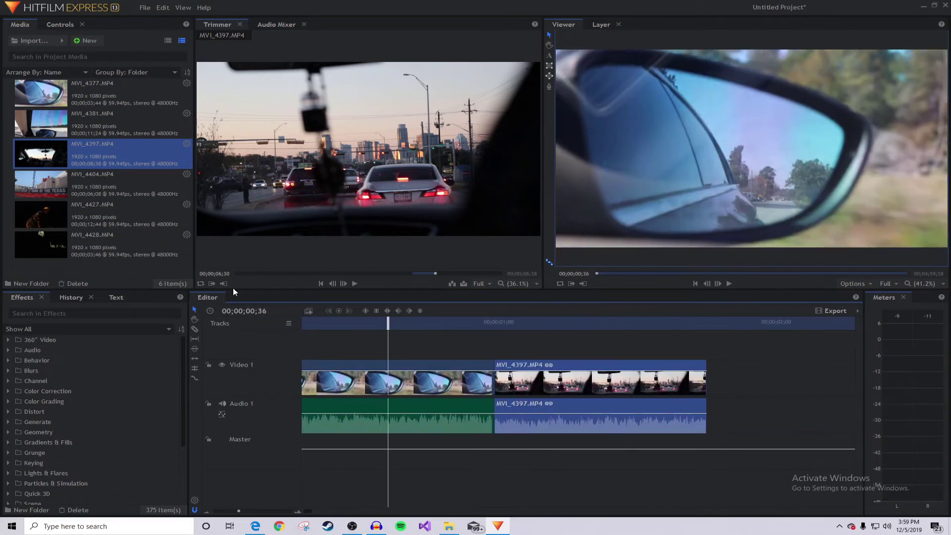
- Append trimmed sections of MVI_4381.MP4 and MVI_4404.MP4 after the existing clips on the timeline
{"action": "left_click", "coordinate": [42, 124]}
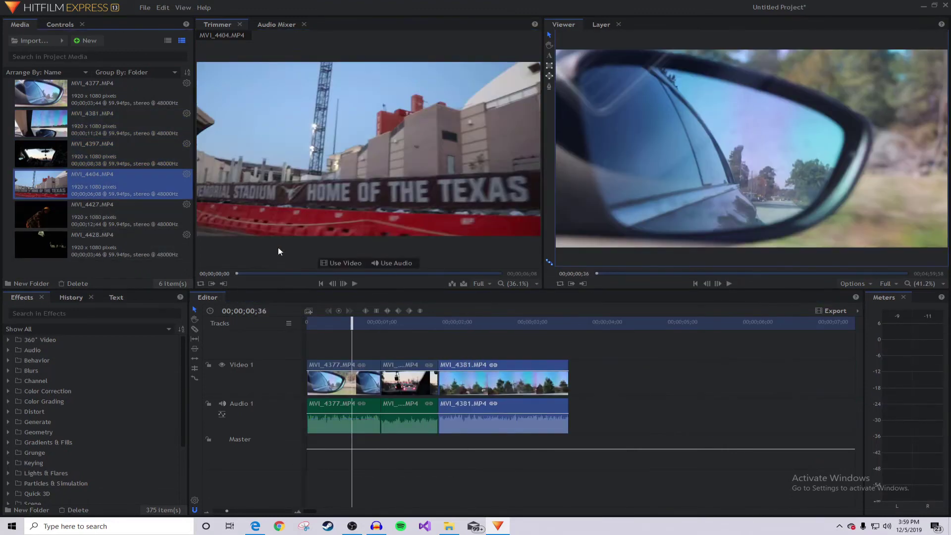
{"action": "left_click_drag", "start_coordinate": [237, 273], "coordinate": [256, 288]}
{"action": "left_click", "coordinate": [223, 284]}
{"action": "left_click_drag", "start_coordinate": [368, 159], "coordinate": [571, 399]}
- Append trimmed sections of MVI_4428.MP4 and MVI_4427.MP4 to the timeline and return the playhead to the start
{"action": "left_click", "coordinate": [42, 244]}
{"action": "left_click_drag", "start_coordinate": [237, 273], "coordinate": [339, 274]}
{"action": "left_click", "coordinate": [212, 284]}
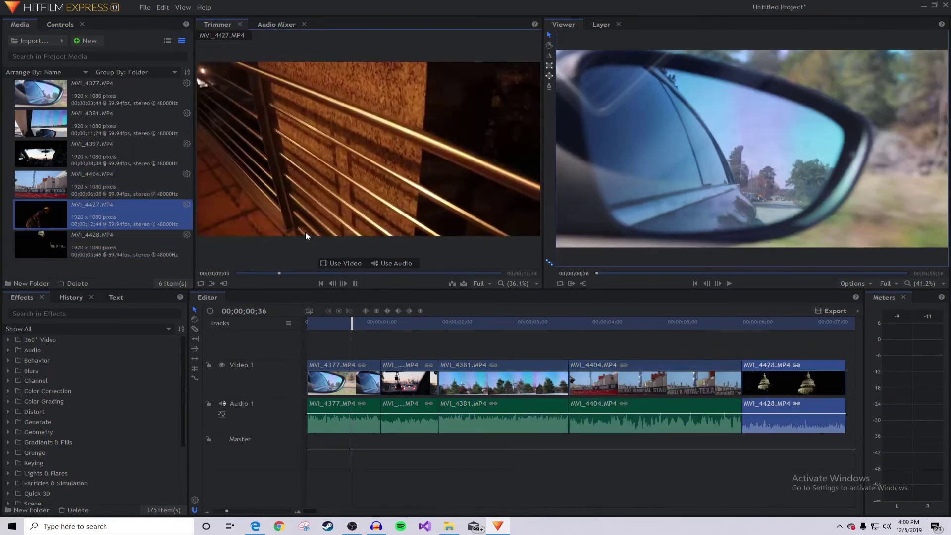
{"action": "left_click_drag", "start_coordinate": [305, 232], "coordinate": [842, 376]}
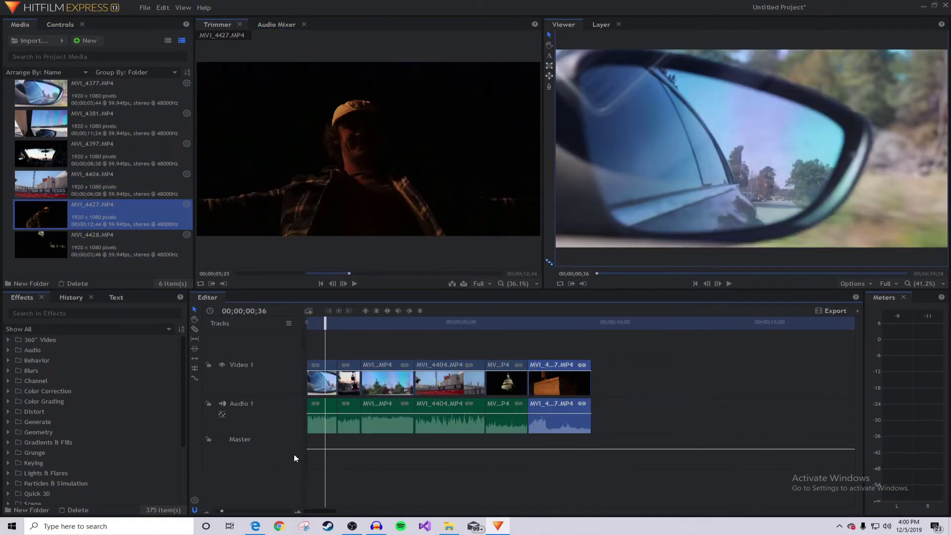
{"action": "left_click_drag", "start_coordinate": [325, 326], "coordinate": [248, 324]}
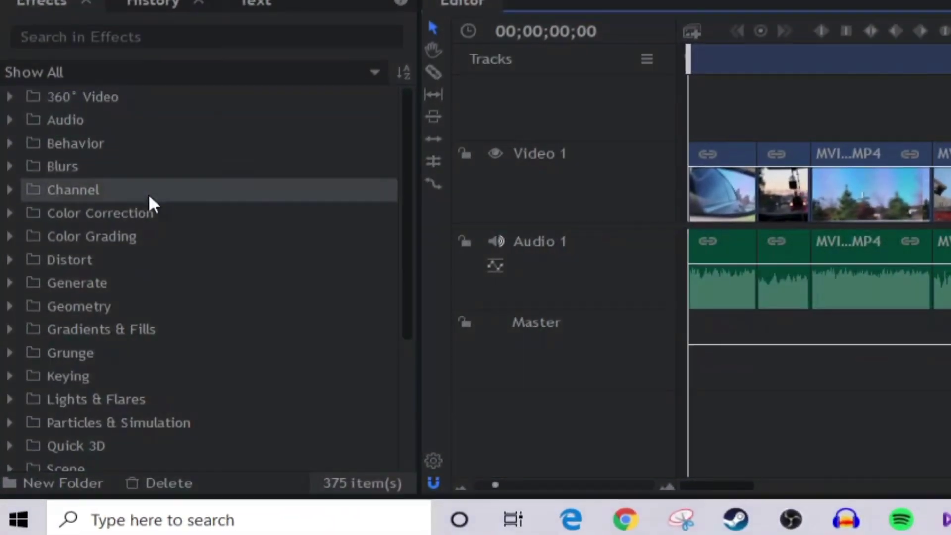
- Apply the Cross Dissolve video transition to the start of the first timeline clip, MVI_4377.MP4
{"action": "scroll", "coordinate": [149, 203], "scroll_direction": "down", "scroll_amount": 3}
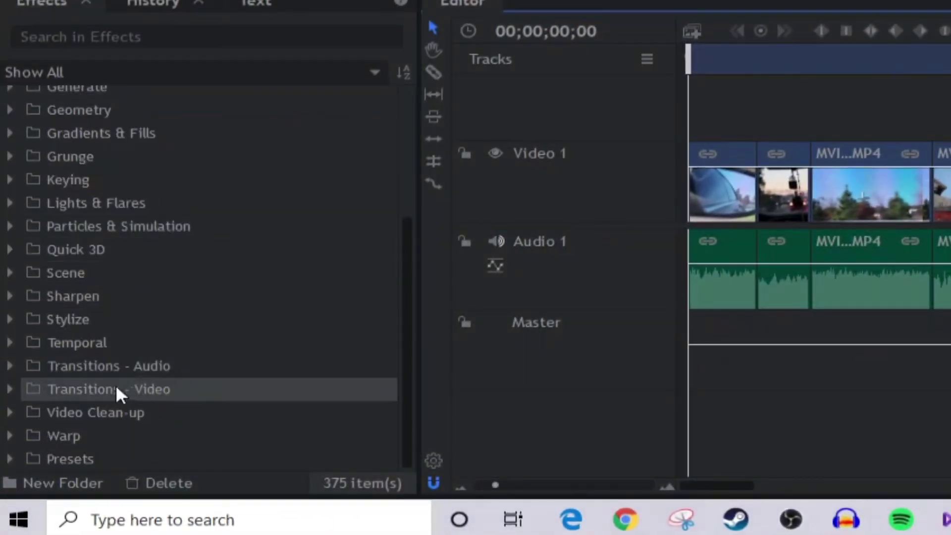
{"action": "left_click", "coordinate": [11, 389]}
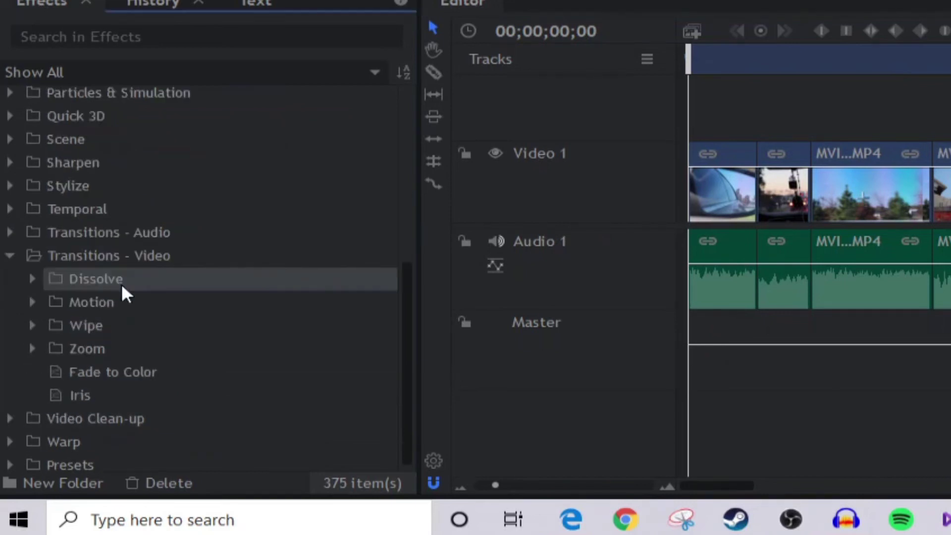
{"action": "left_click", "coordinate": [31, 278]}
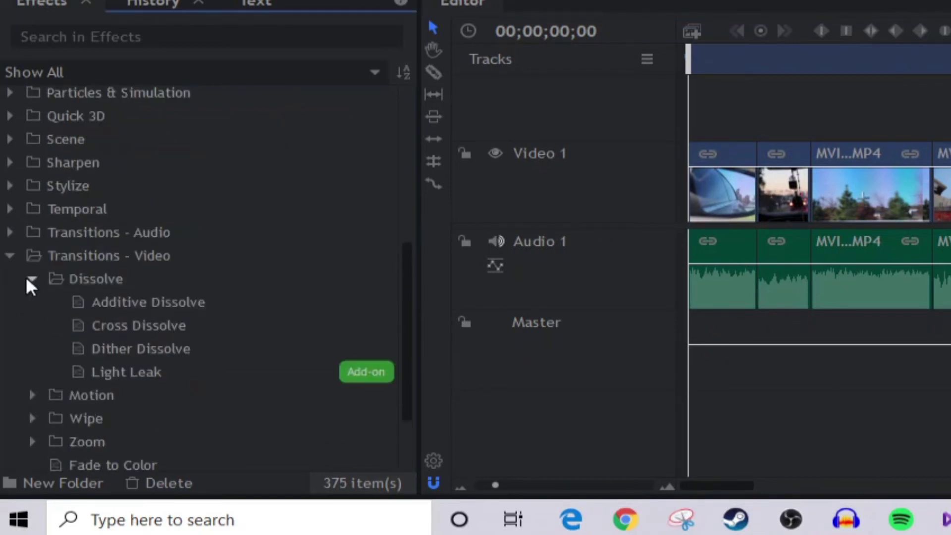
{"action": "left_click_drag", "start_coordinate": [126, 327], "coordinate": [545, 263]}
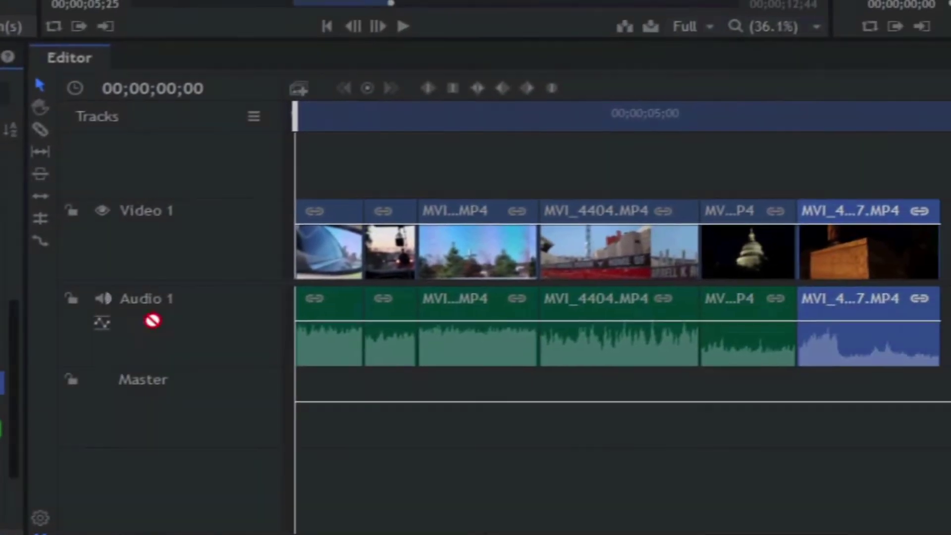
{"action": "left_click_drag", "start_coordinate": [153, 321], "coordinate": [313, 205]}
- Preview the opening Cross Dissolve by playing the timeline and shorten the transition to about half a second
{"action": "key", "text": "equal"}
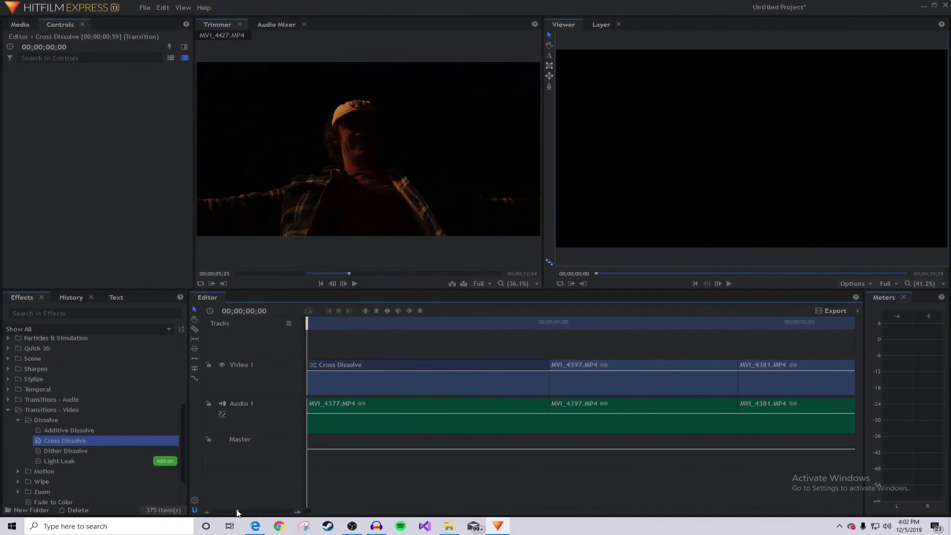
{"action": "mouse_move", "coordinate": [239, 510]}
{"action": "left_mouse_down"}
{"action": "mouse_move", "coordinate": [250, 510]}
{"action": "mouse_move", "coordinate": [221, 509]}
{"action": "mouse_move", "coordinate": [232, 510]}
{"action": "left_mouse_up"}
{"action": "key", "text": "space"}
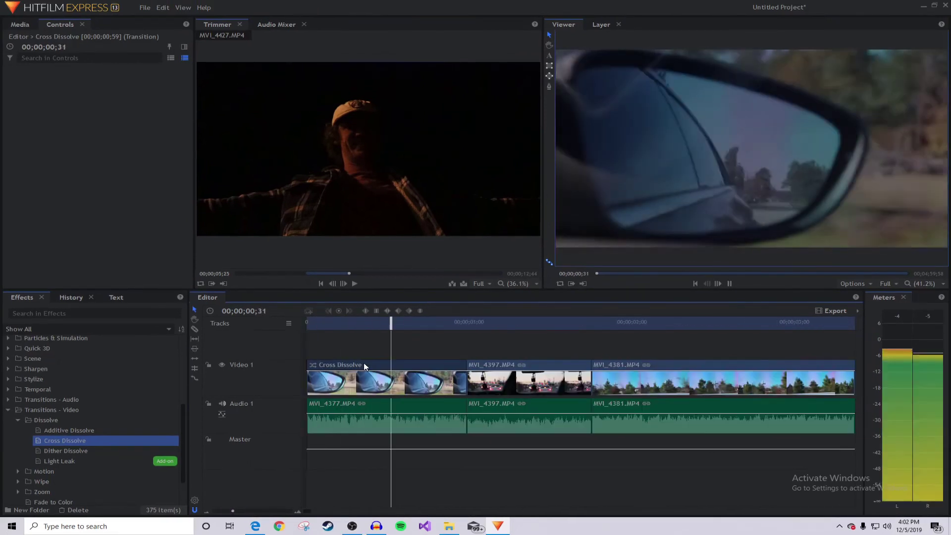
{"action": "left_click", "coordinate": [398, 329]}
{"action": "left_click_drag", "start_coordinate": [399, 333], "coordinate": [395, 365]}
{"action": "left_click_drag", "start_coordinate": [450, 331], "coordinate": [404, 328]}
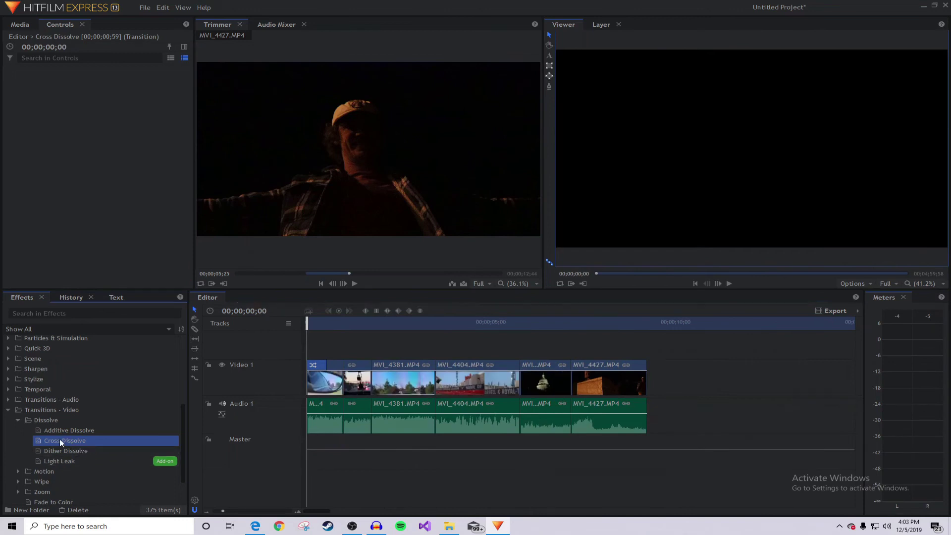
- Apply a Cross Dissolve to the end of the last clip, MVI_4427.MP4, shorten it to about 0.6 seconds, and preview it
{"action": "left_click_drag", "start_coordinate": [61, 440], "coordinate": [638, 379]}
{"action": "left_click_drag", "start_coordinate": [353, 328], "coordinate": [624, 329]}
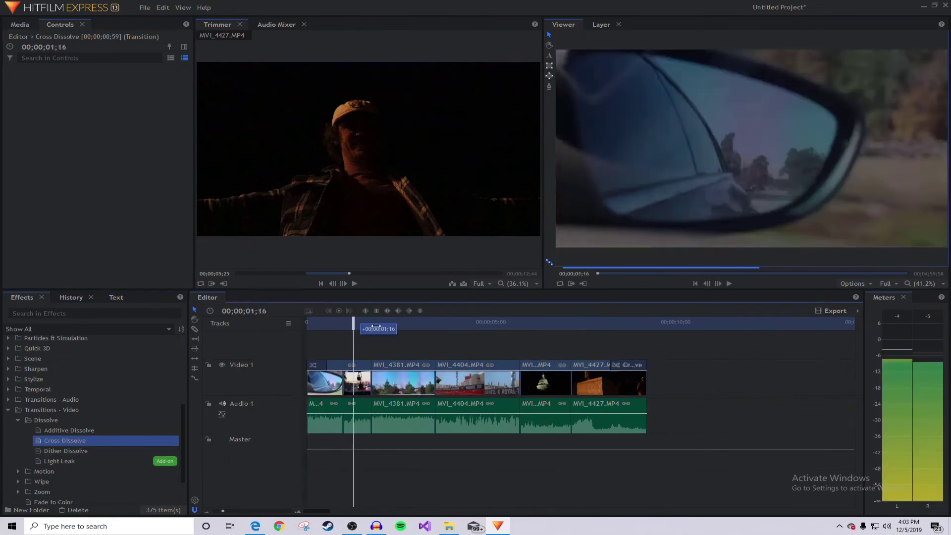
{"action": "left_click_drag", "start_coordinate": [609, 363], "coordinate": [624, 364]}
{"action": "left_click_drag", "start_coordinate": [624, 327], "coordinate": [4, 411]}
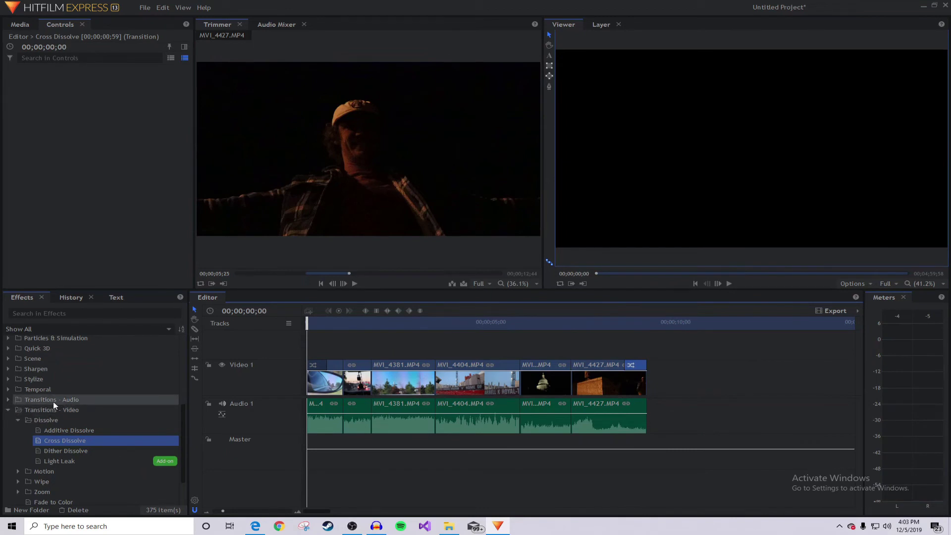
- Apply the Fade audio transition to the start of the first clip and the end of the last clip, each about half a second long
{"action": "left_click", "coordinate": [8, 410]}
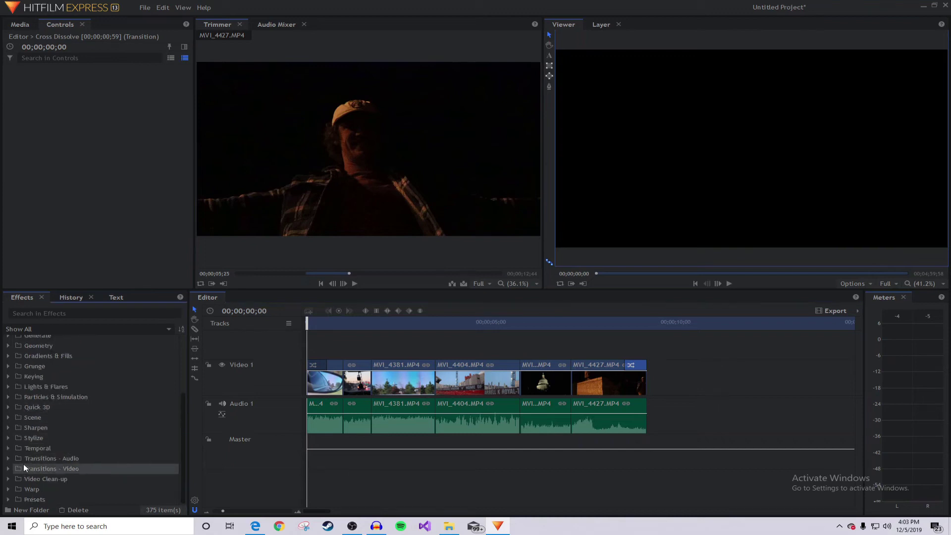
{"action": "left_click", "coordinate": [8, 458]}
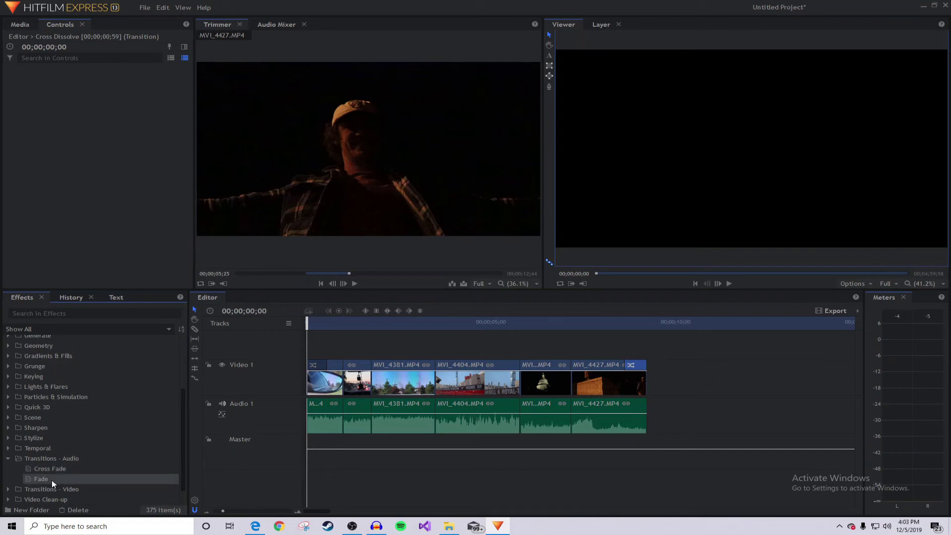
{"action": "left_click_drag", "start_coordinate": [36, 477], "coordinate": [136, 483]}
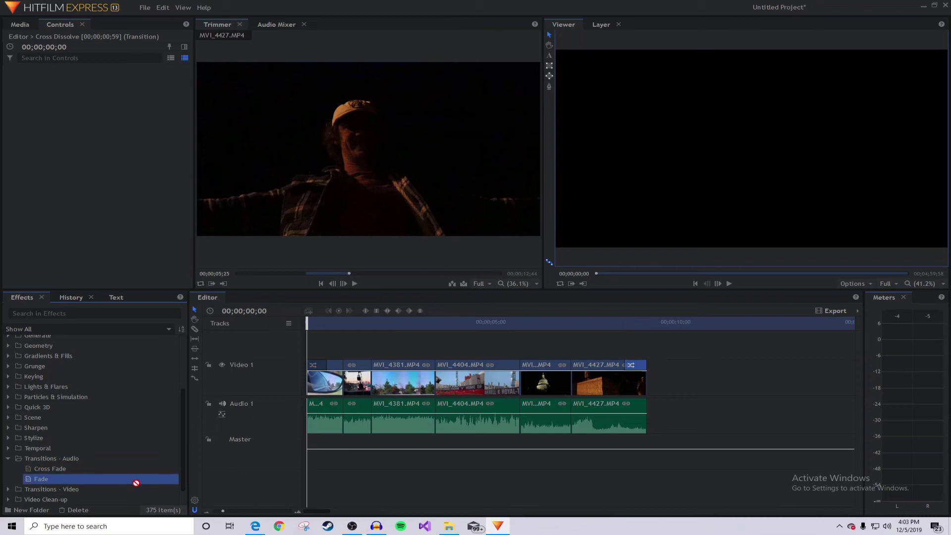
{"action": "left_click_drag", "start_coordinate": [267, 441], "coordinate": [326, 403]}
{"action": "left_click_drag", "start_coordinate": [42, 477], "coordinate": [530, 420]}
{"action": "left_click_drag", "start_coordinate": [636, 403], "coordinate": [616, 408]}
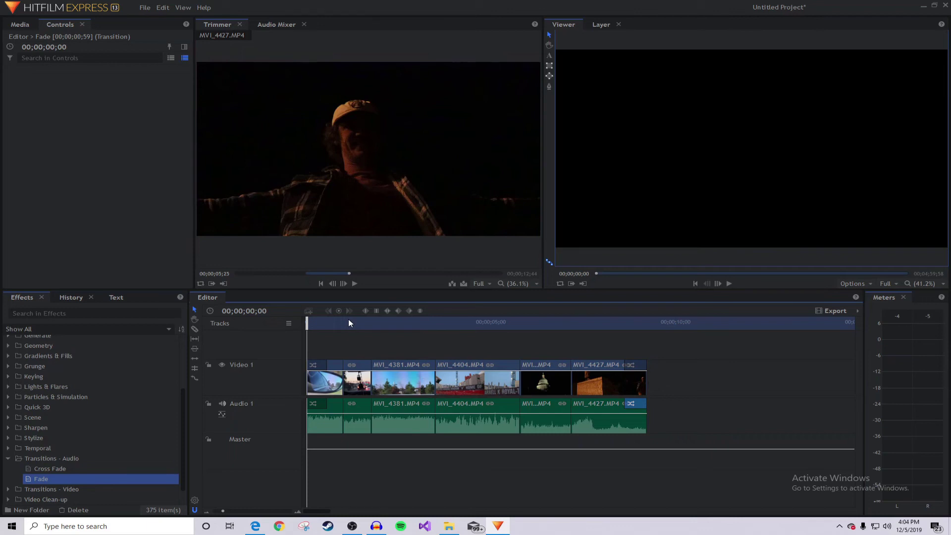
- Move the playhead to the end of the last clip and export the In-Out area with the YouTube 1080p HD preset
{"action": "left_click_drag", "start_coordinate": [307, 326], "coordinate": [559, 345]}
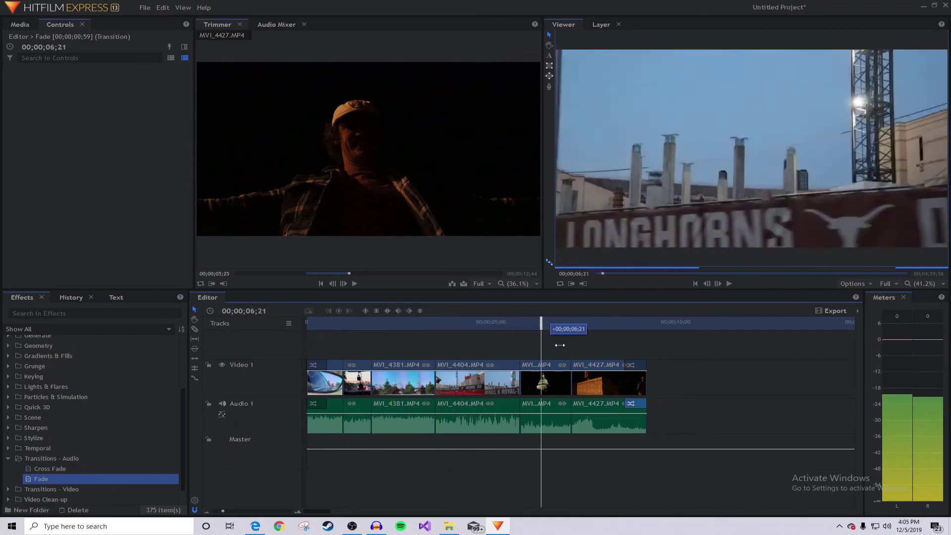
{"action": "left_click_drag", "start_coordinate": [560, 345], "coordinate": [626, 345]}
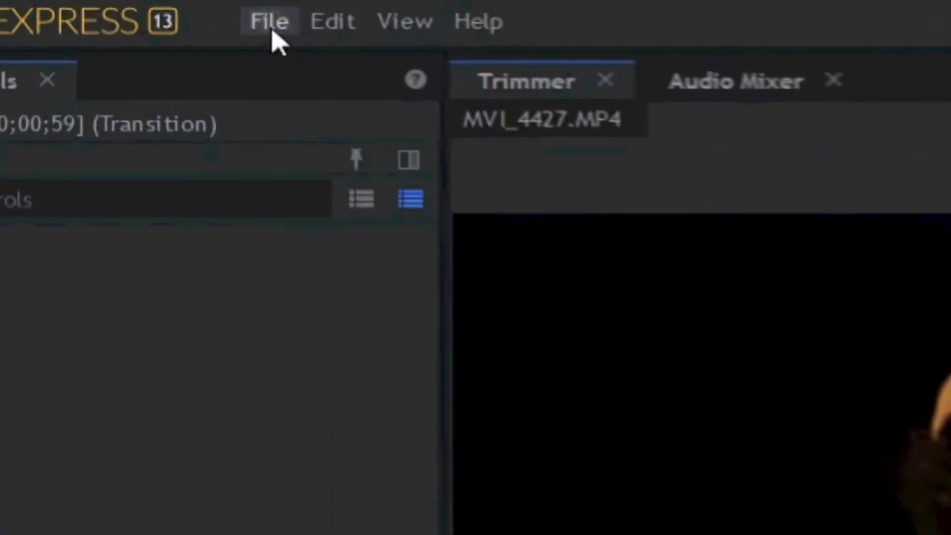
{"action": "left_click", "coordinate": [272, 31]}
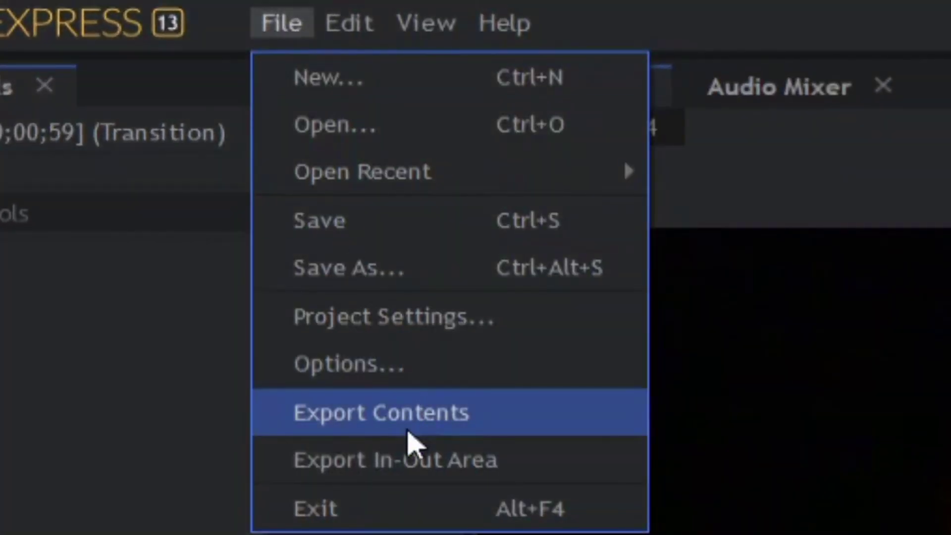
{"action": "left_click", "coordinate": [403, 430]}
{"action": "left_click", "coordinate": [454, 349]}
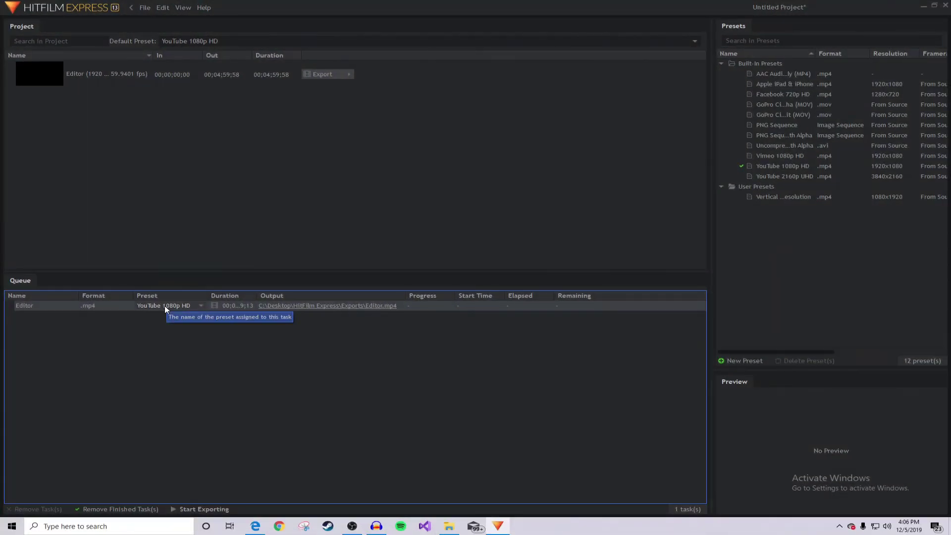
{"action": "left_click", "coordinate": [196, 512]}
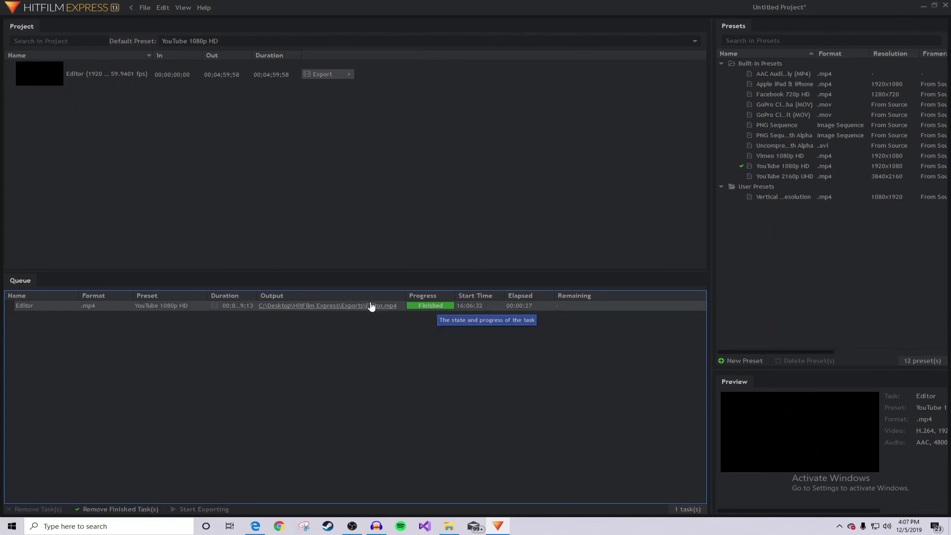
- Open the export's output folder, place the Editor video on the desktop, and play it from there
{"action": "left_click", "coordinate": [307, 307]}
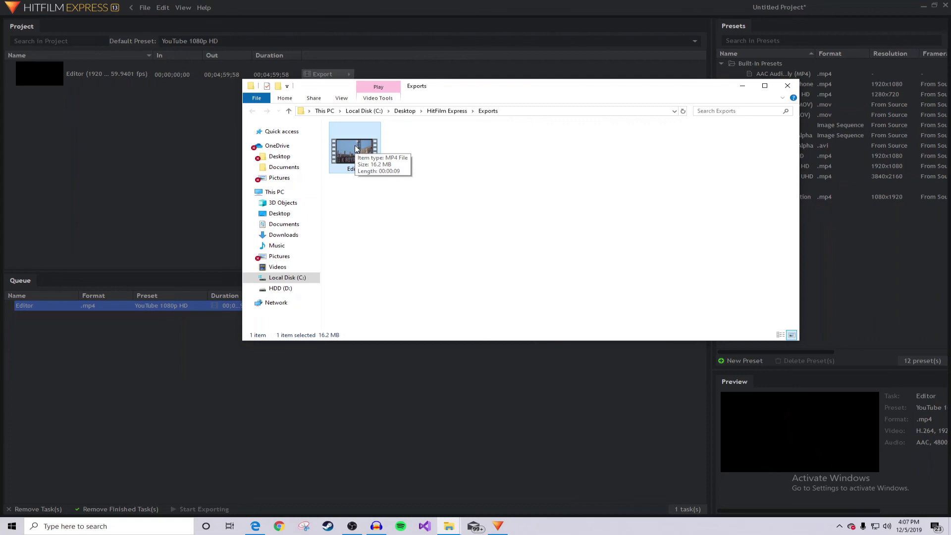
{"action": "left_click_drag", "start_coordinate": [357, 147], "coordinate": [295, 215]}
{"action": "key", "text": "super+d"}
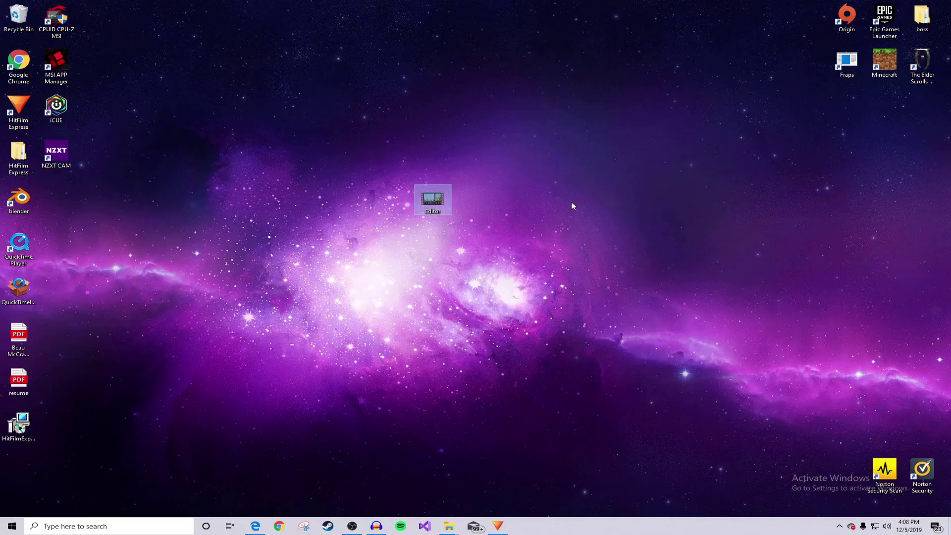
{"action": "double_click", "coordinate": [431, 199]}
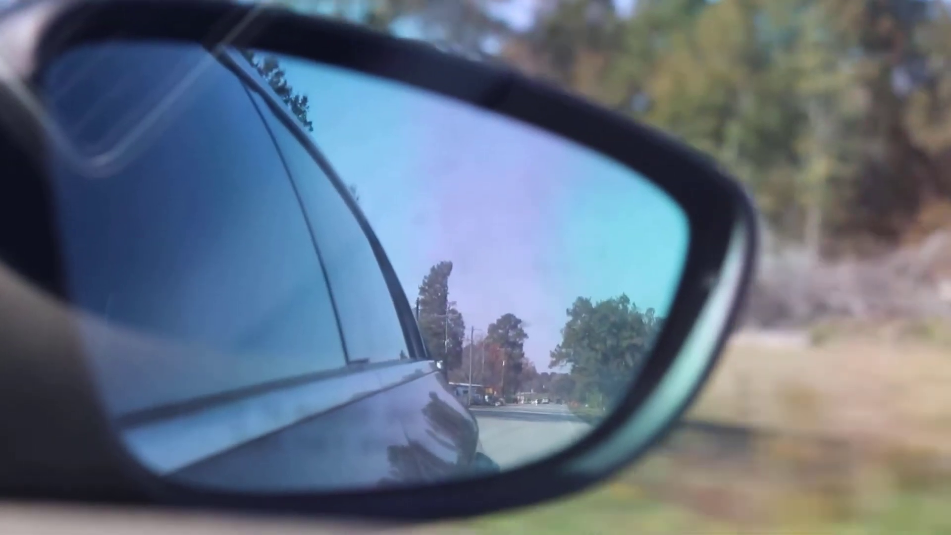